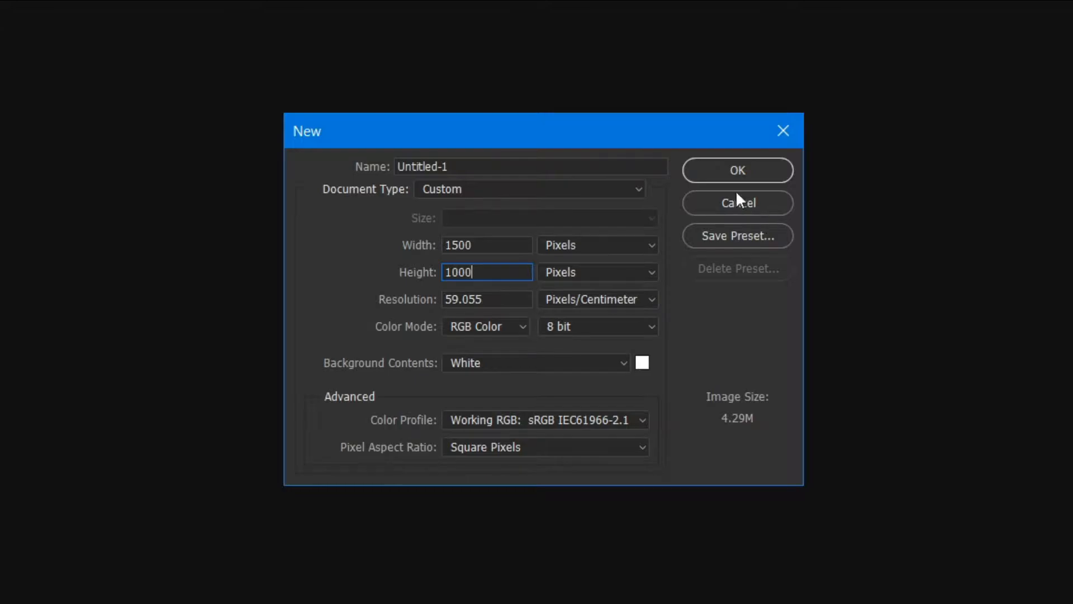
Create the 1500 × 1000 pixel document with the resolution set to 72 pixels/centimeter and unlock its background layer
key(Tab)
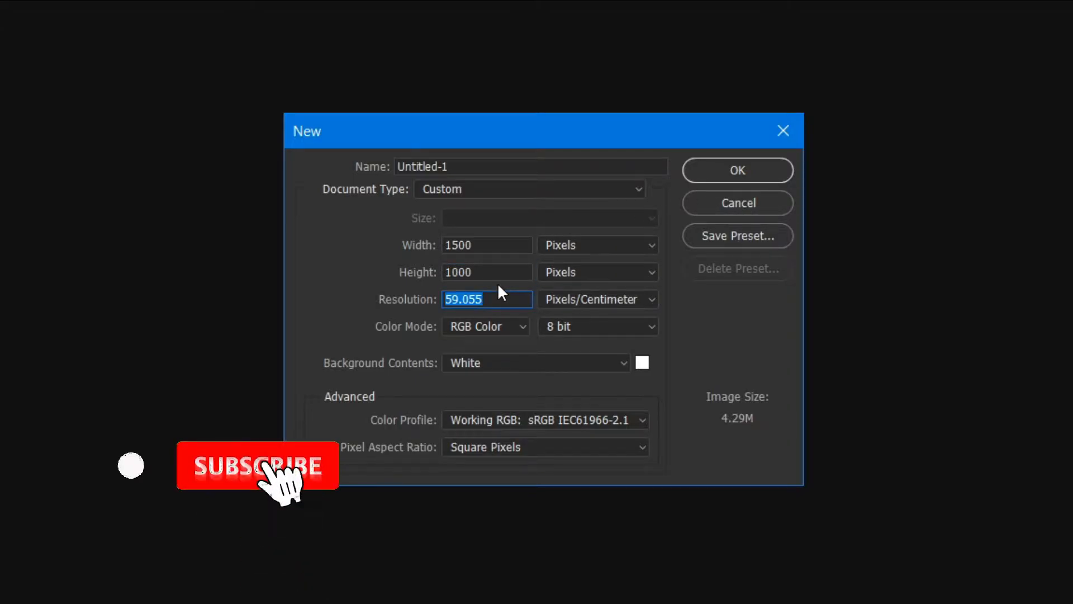
text(72)
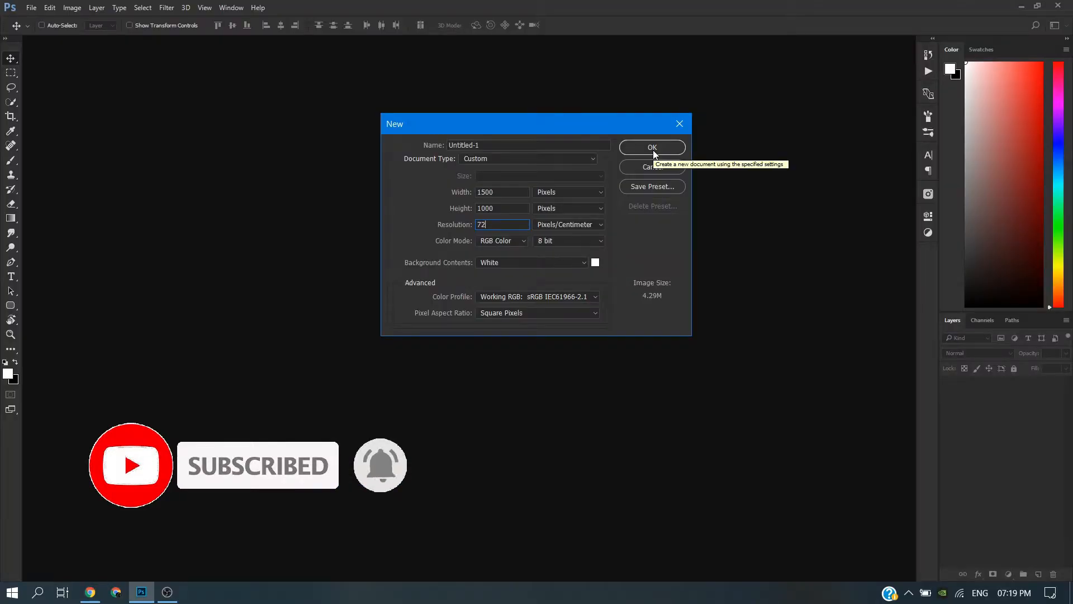
click(653, 148)
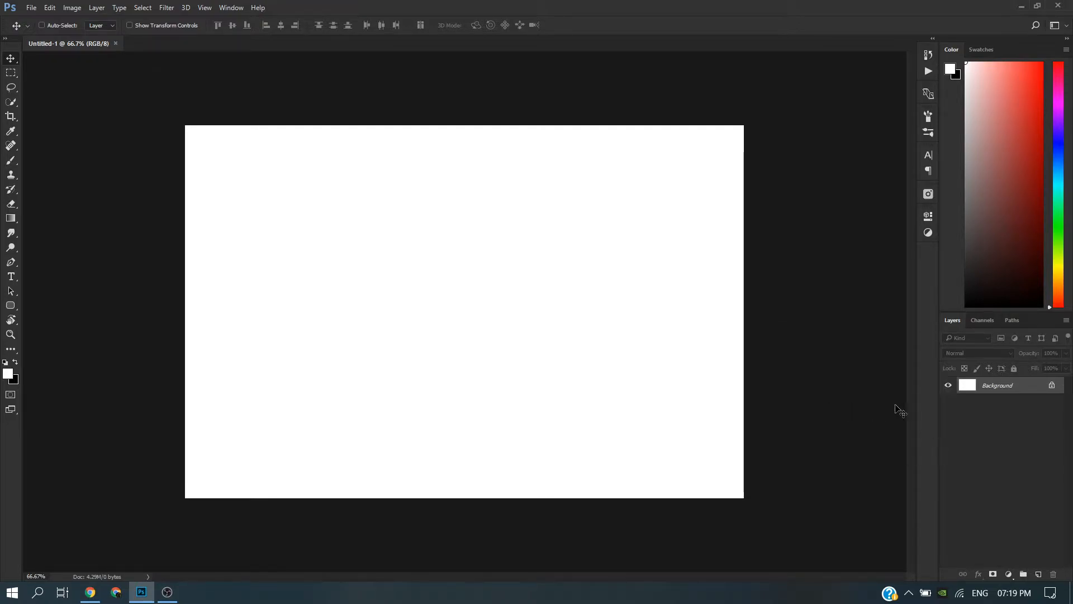
click(1051, 385)
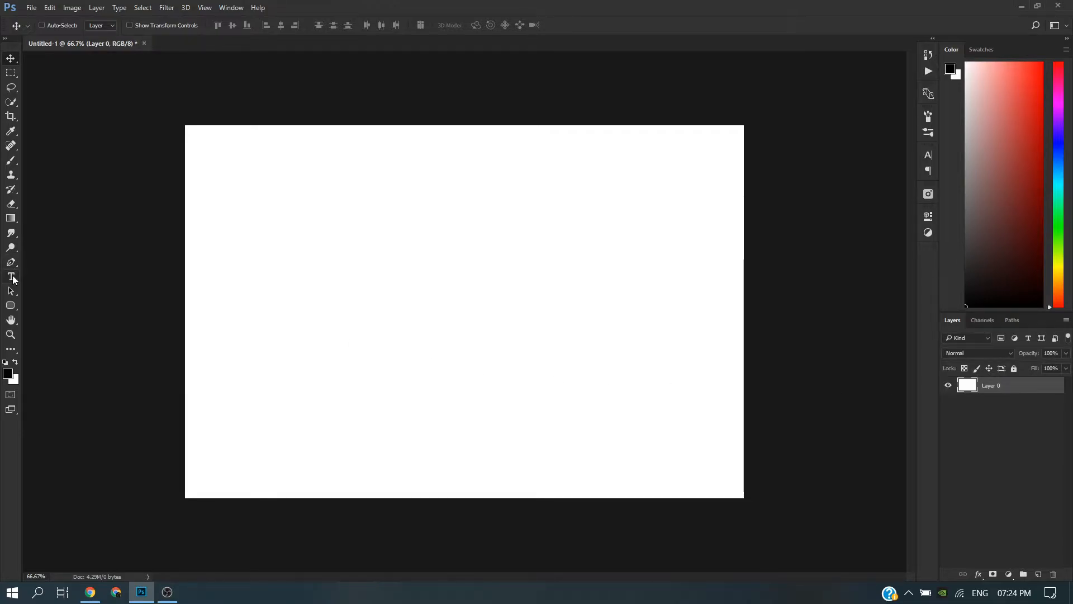
Add the text "Bteche" to the canvas in Arial Regular at 72 pt
click(11, 277)
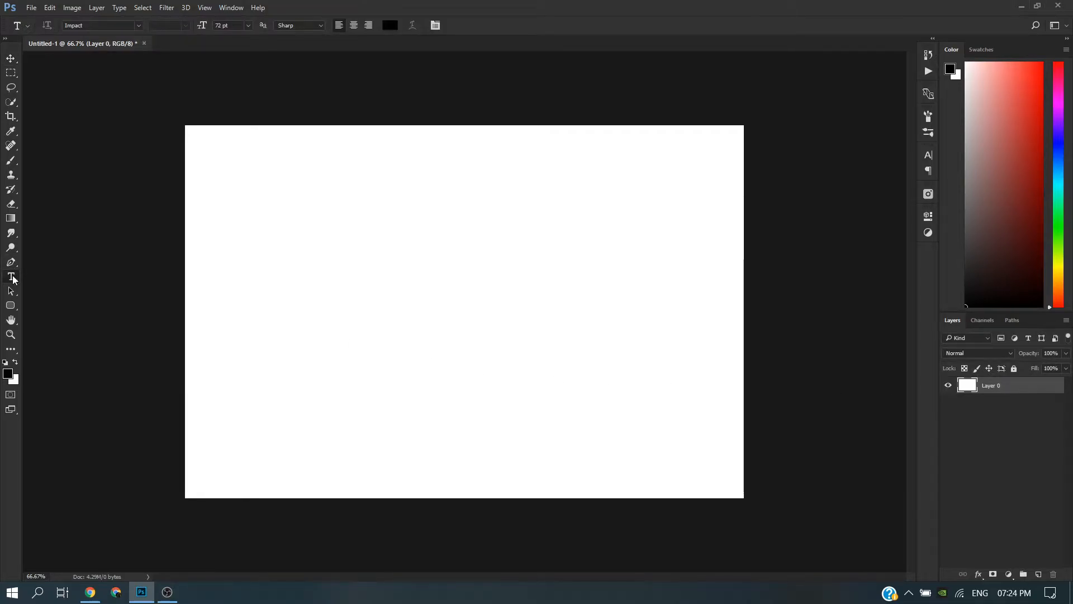
click(137, 25)
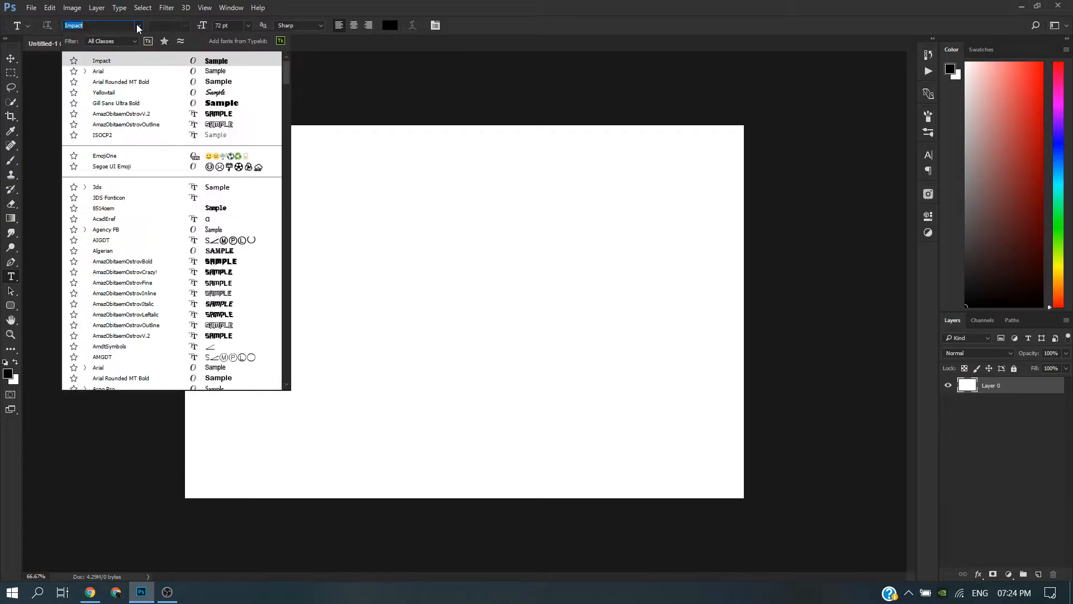
click(134, 72)
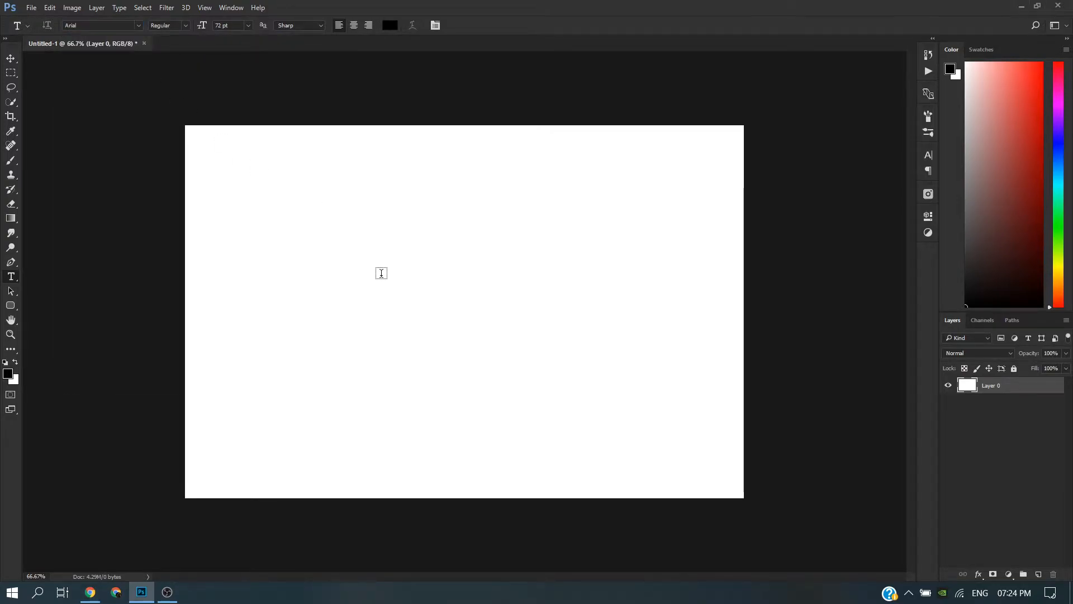
click(383, 266)
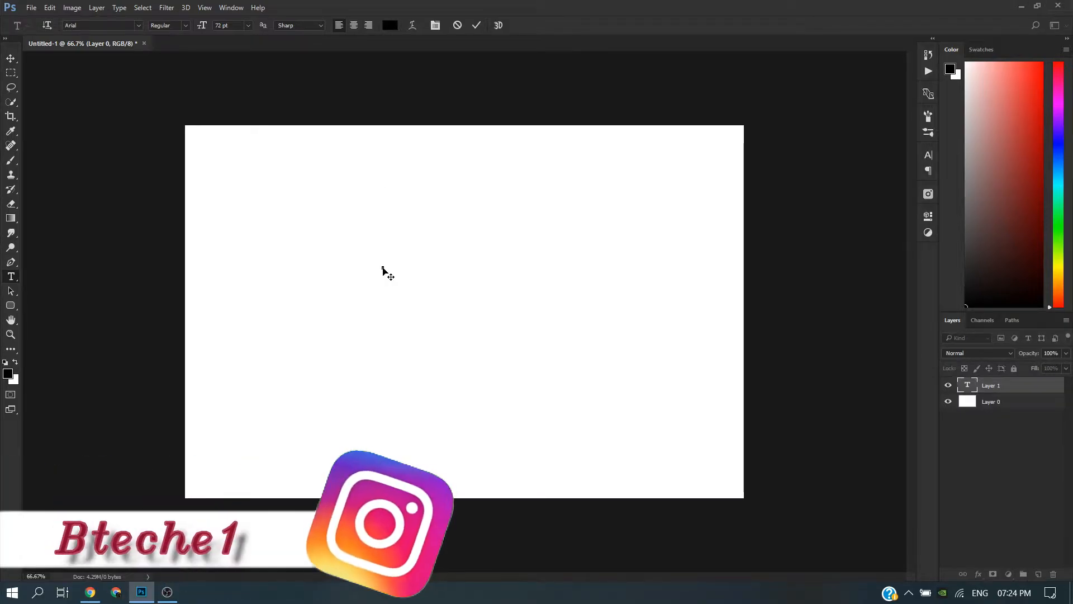
text(Bteche)
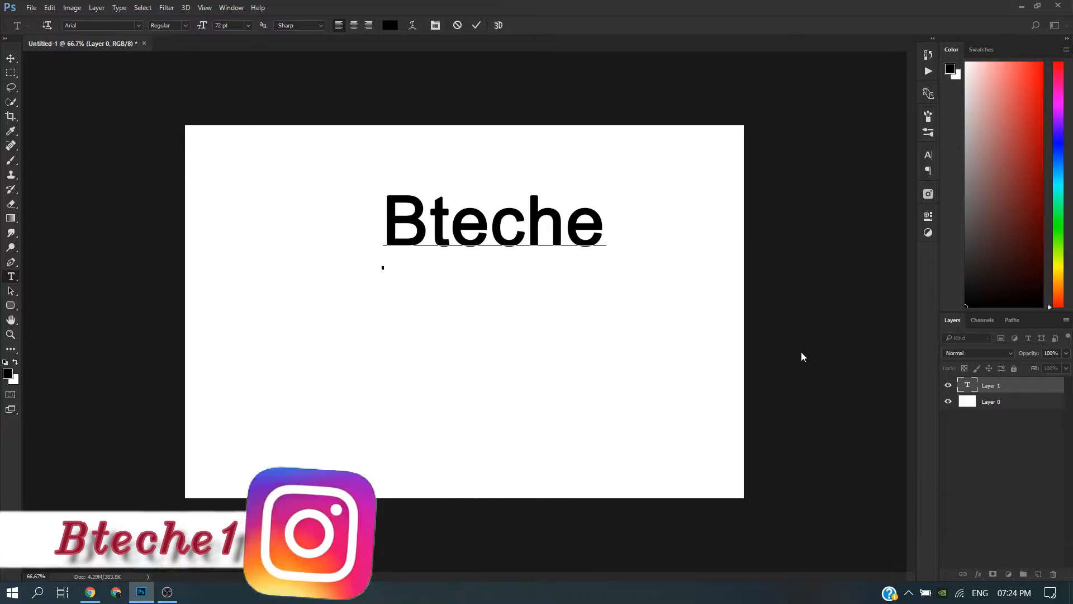
Commit the text and convert the Bteche text layer to a smart object
click(1015, 390)
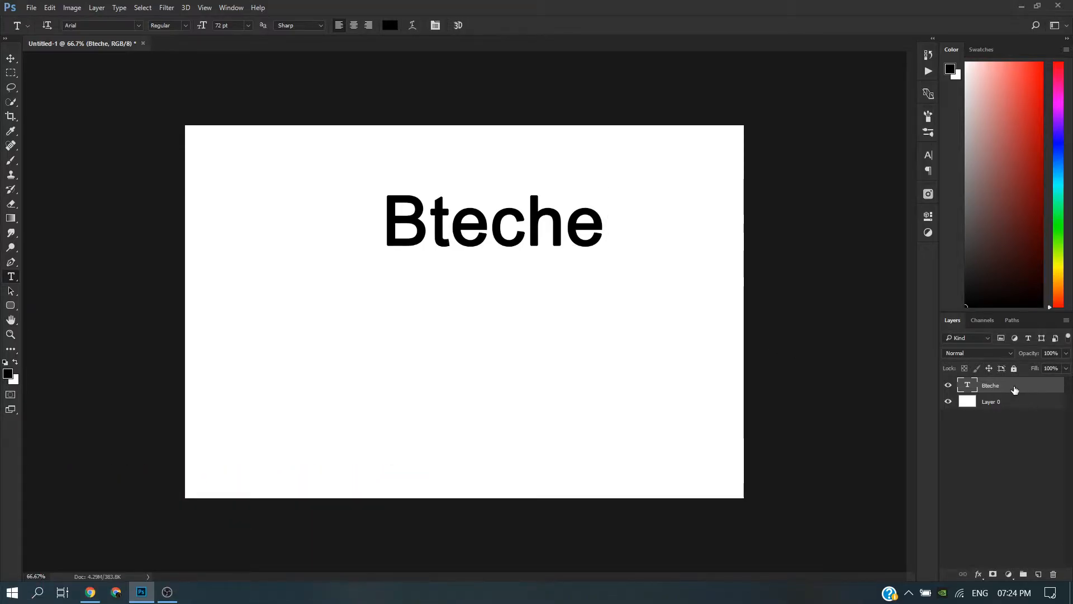
right_click(1015, 390)
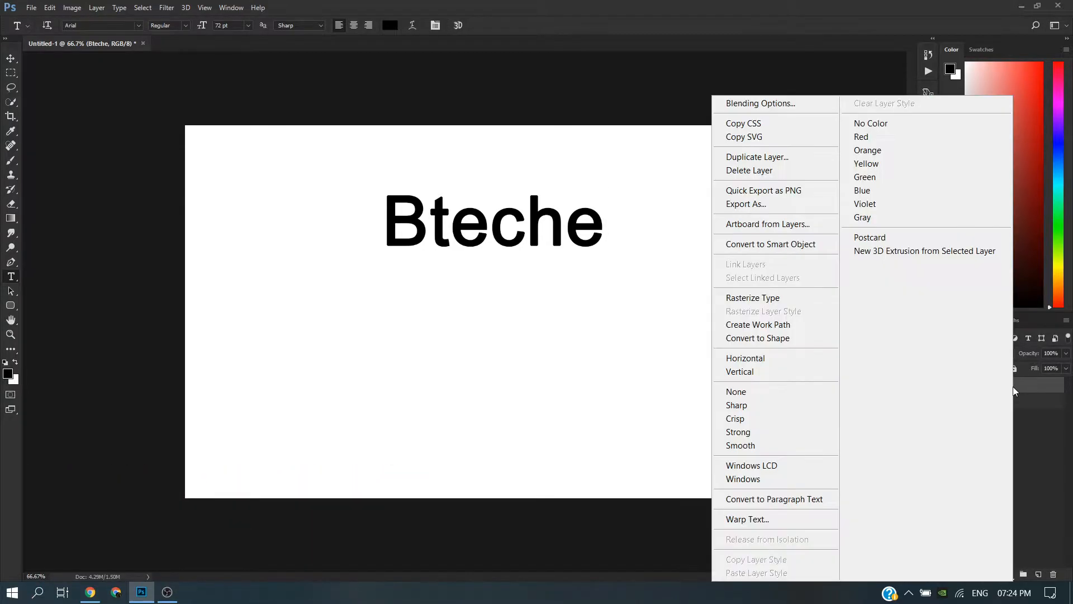
click(795, 249)
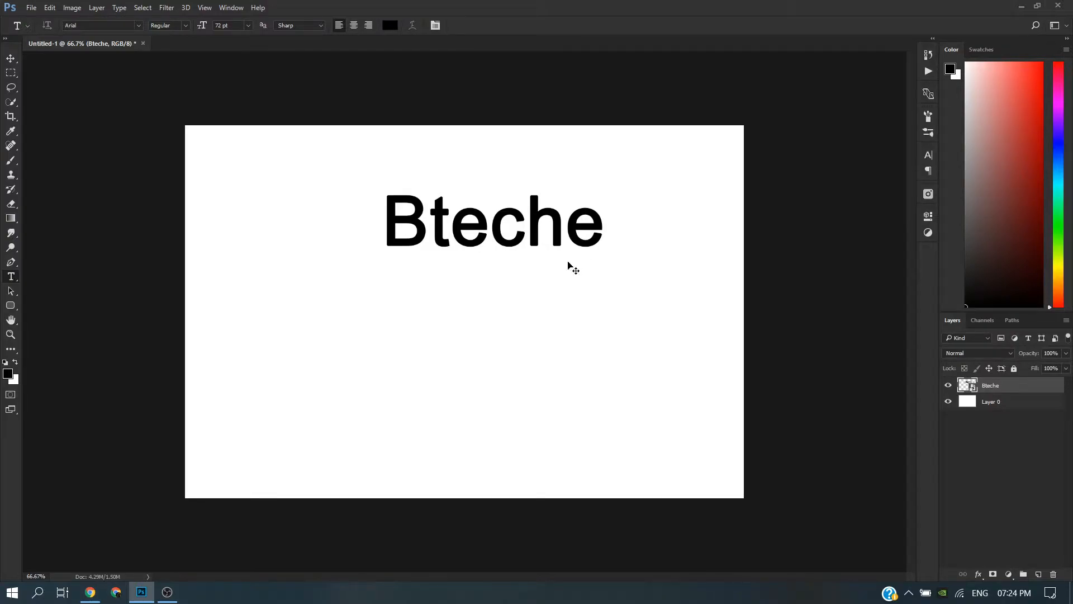
Scale the Bteche text up to about 171% and position it horizontally centred, slightly above the canvas middle
key(ctrl+t)
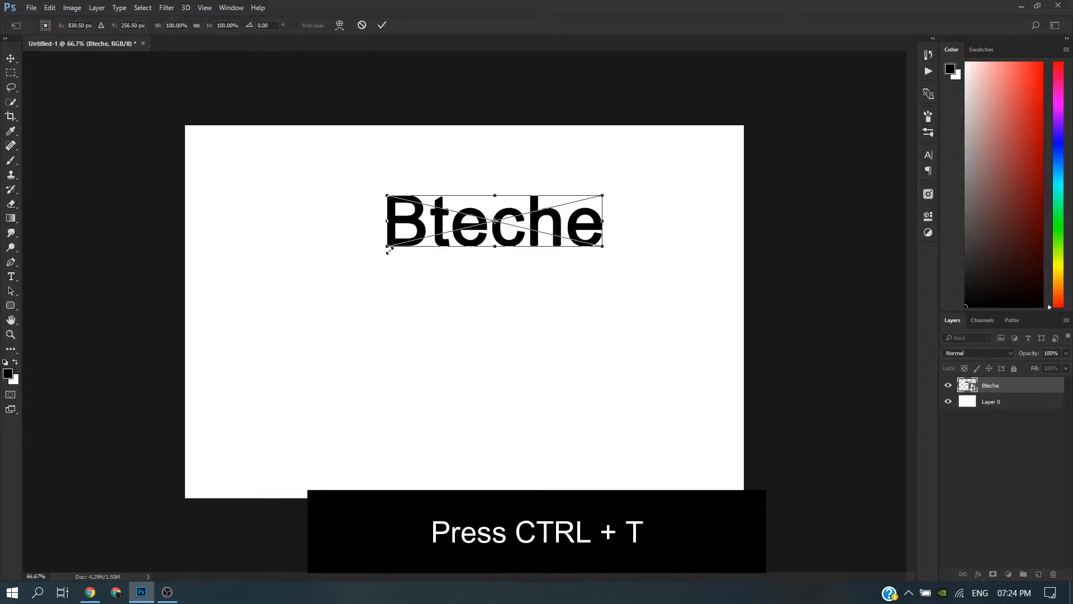
drag(384, 248, 320, 320)
drag(473, 246, 444, 341)
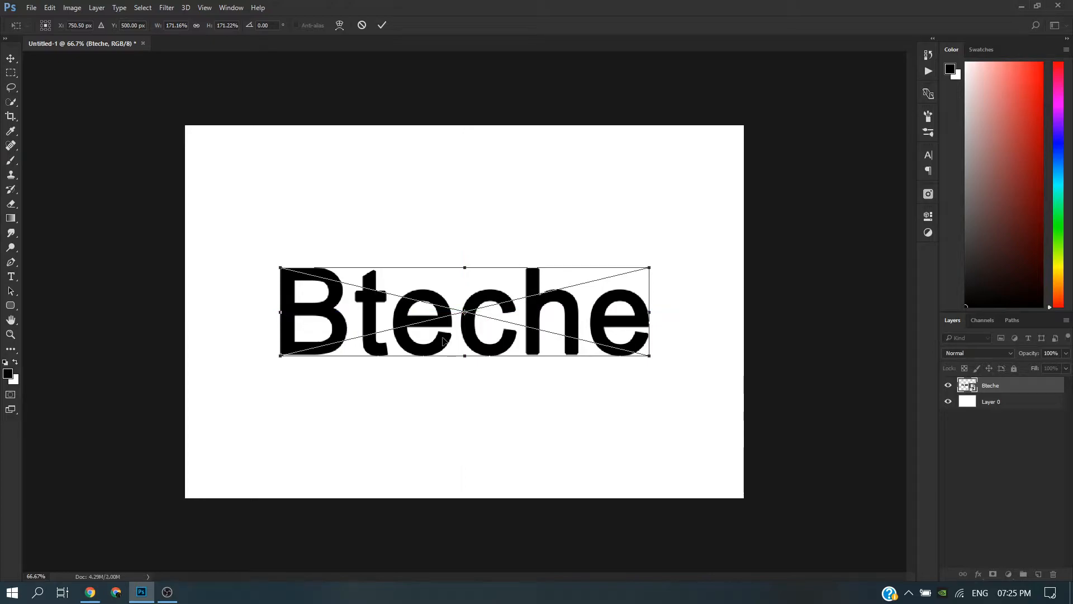
key(Return)
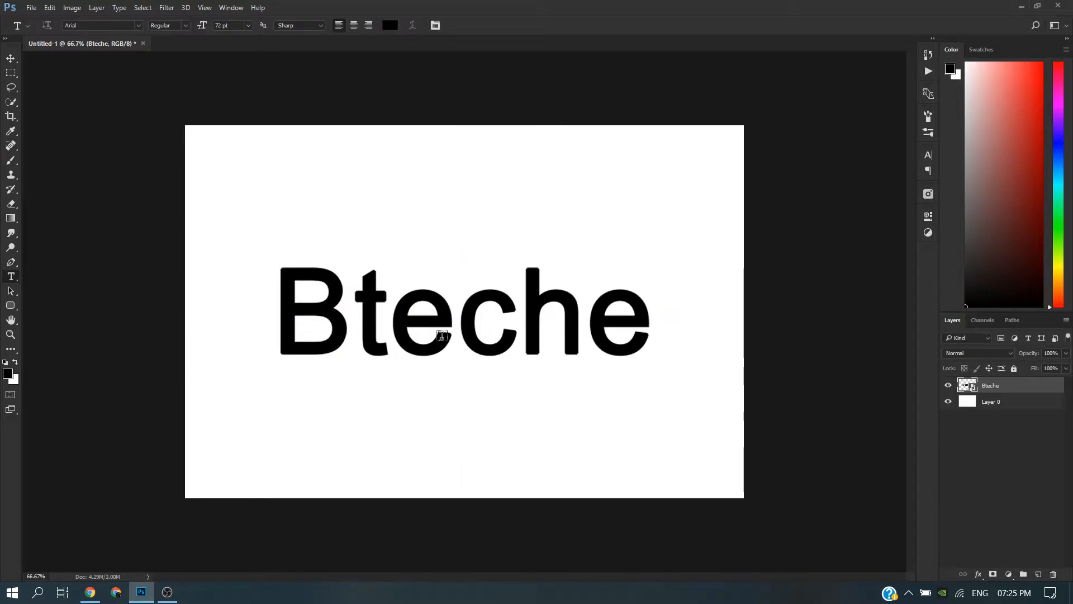
click(5, 61)
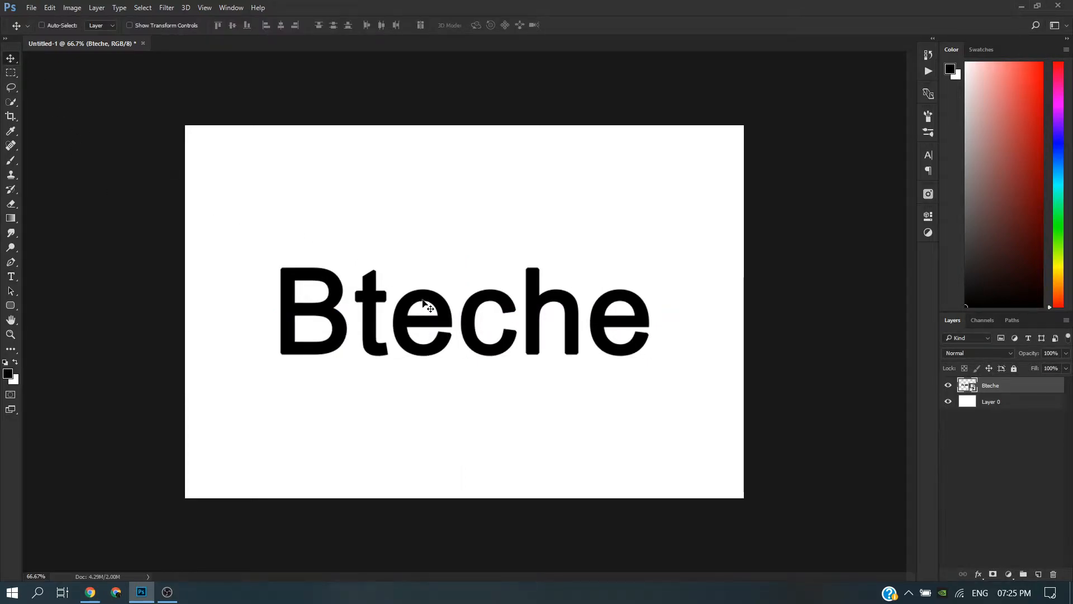
drag(423, 303, 432, 290)
Apply a Median noise filter with a radius of 11 pixels to the Bteche layer
click(167, 7)
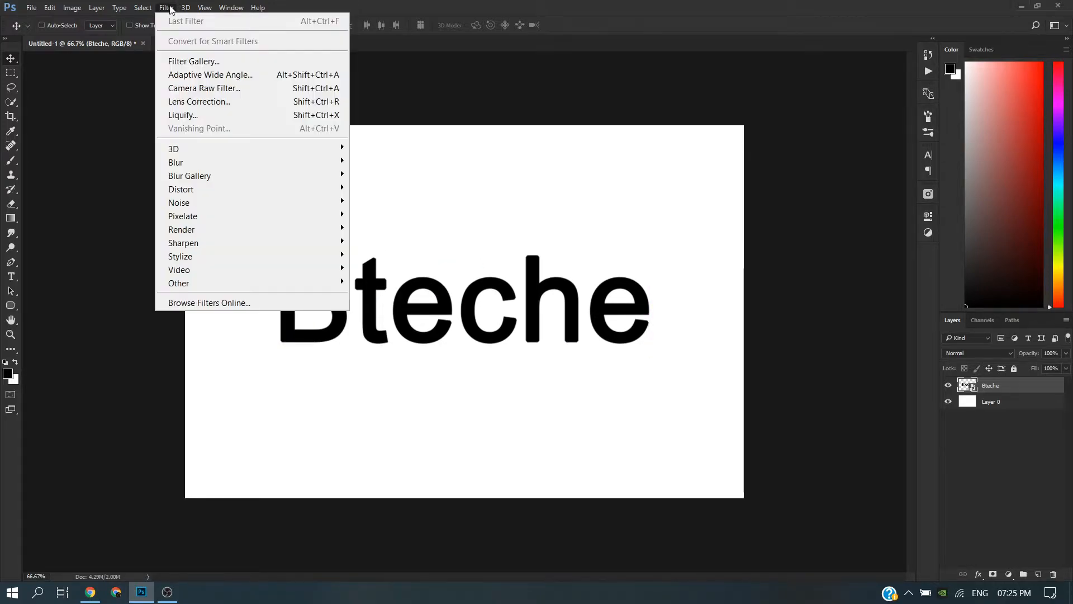
mouse_move(197, 202)
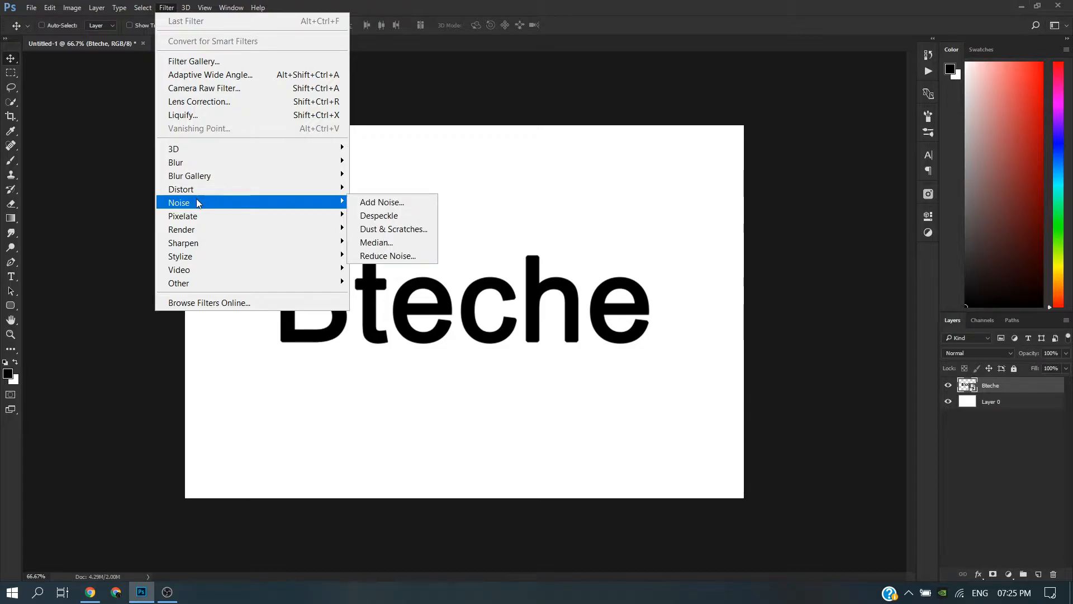
click(376, 242)
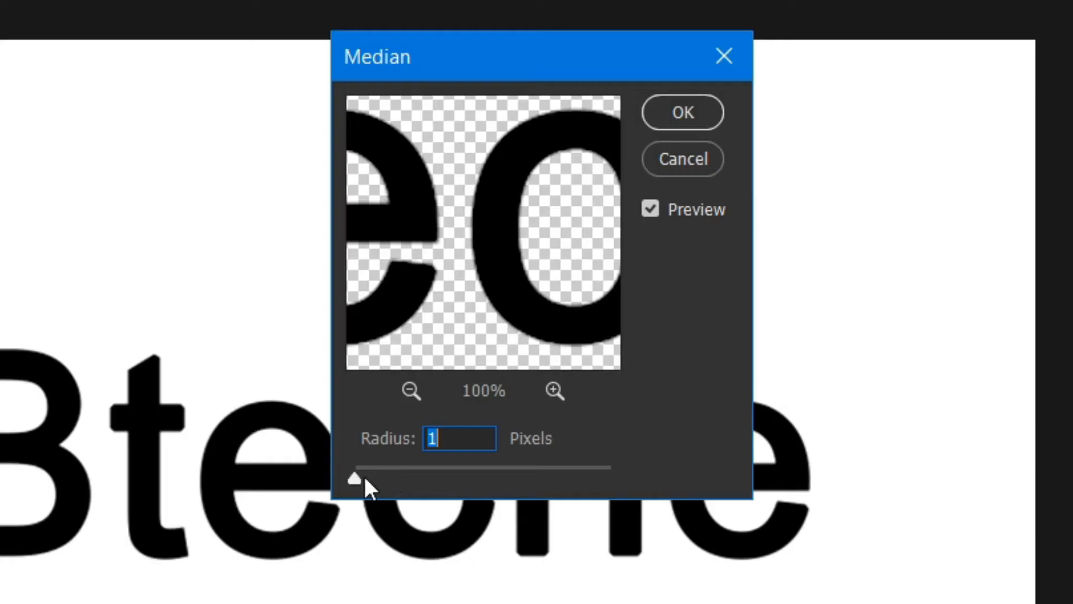
mouse_move(353, 481)
mouse_down()
mouse_move(383, 480)
mouse_move(373, 481)
mouse_up()
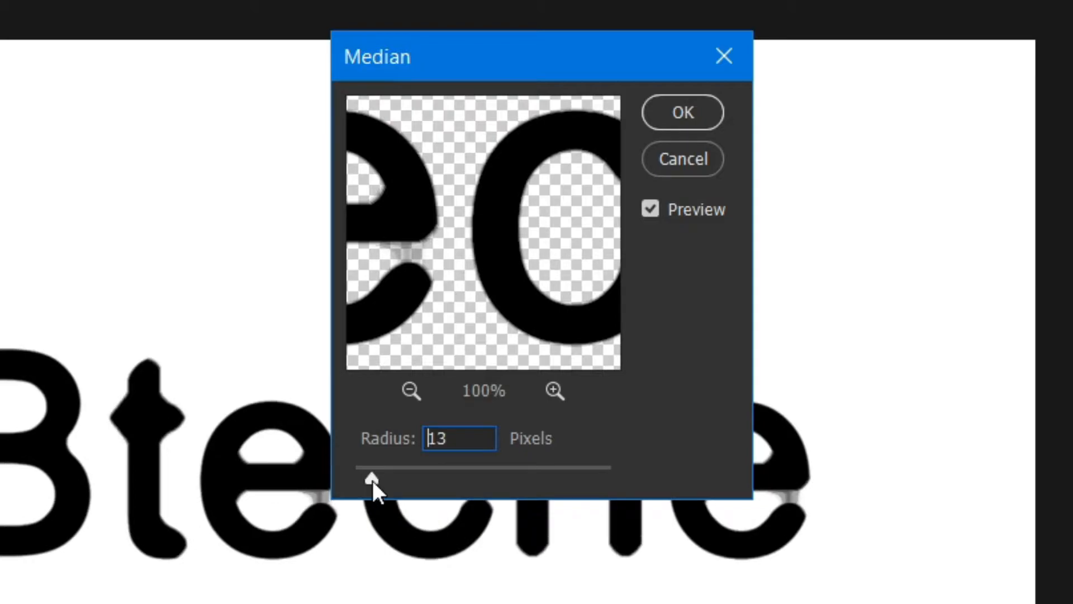
drag(373, 480, 371, 481)
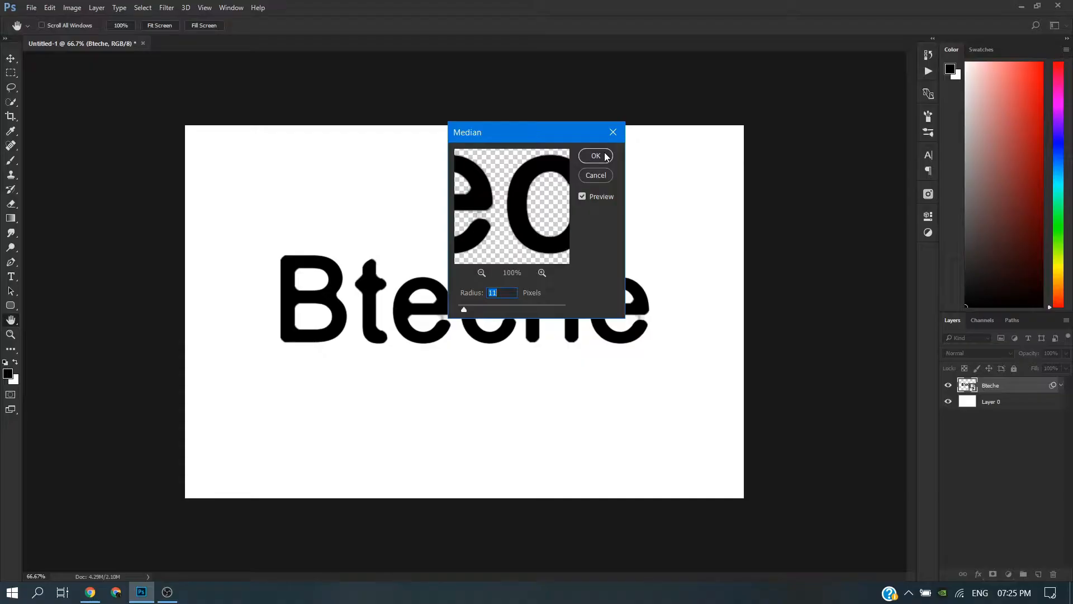
click(710, 110)
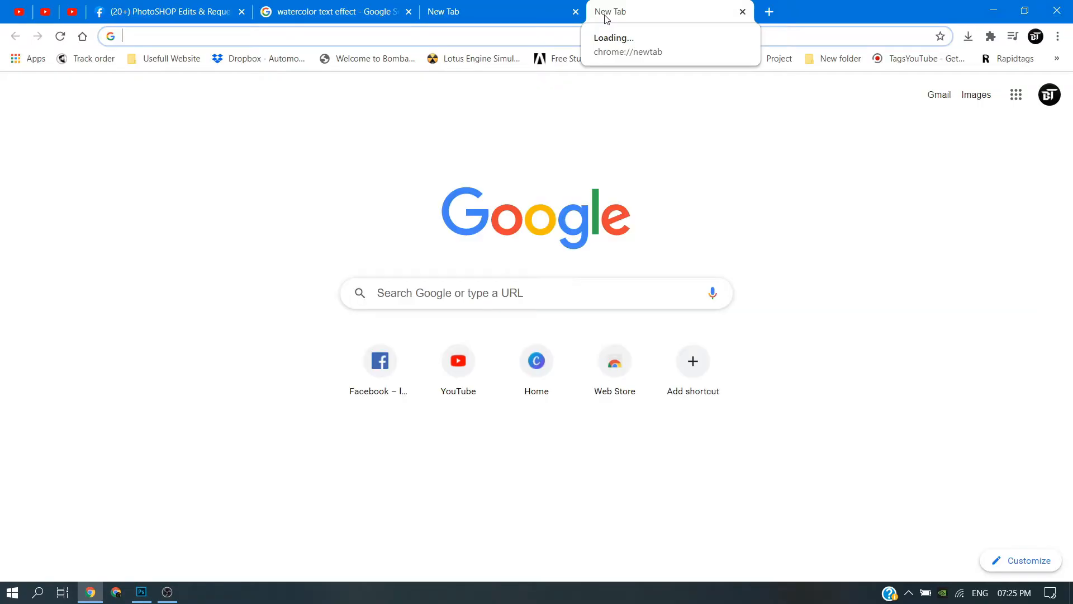
Find the Pixabay website in the Chrome browser and search it for "grass texture" images
text(pixabay)
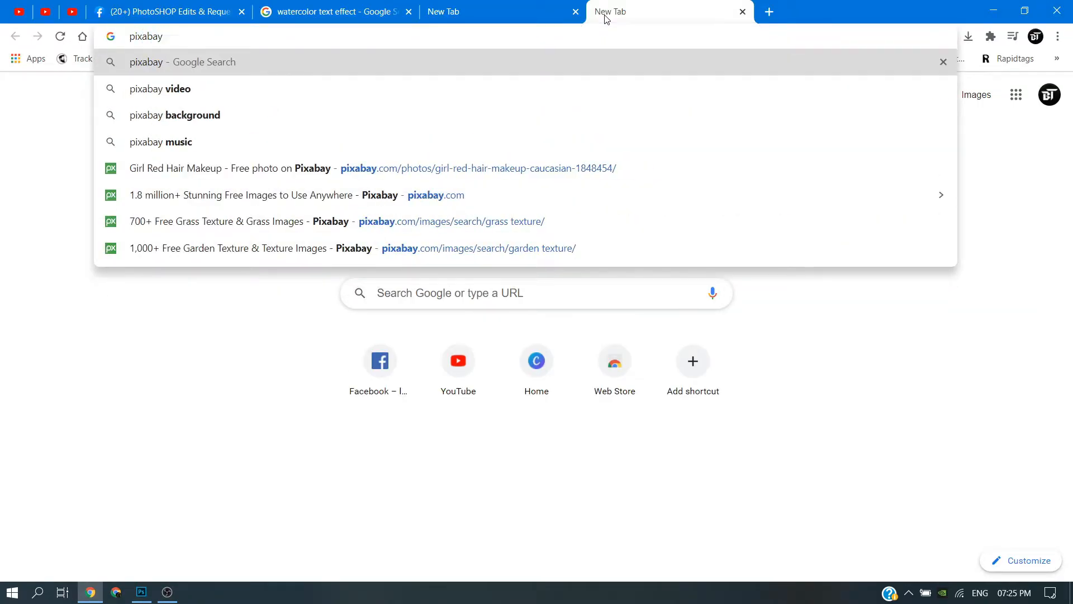
key(Return)
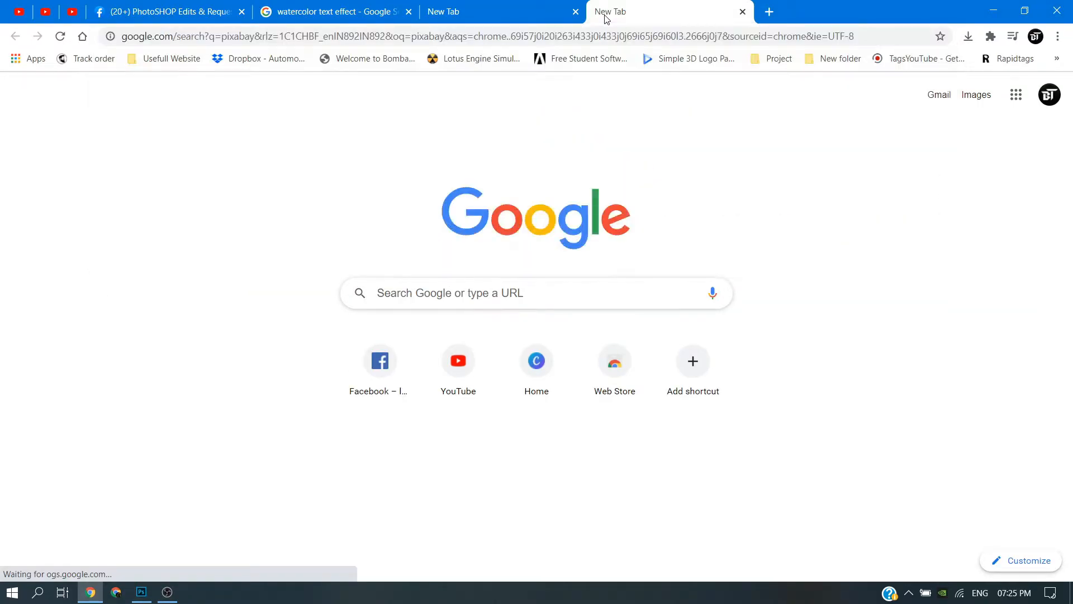
click(276, 222)
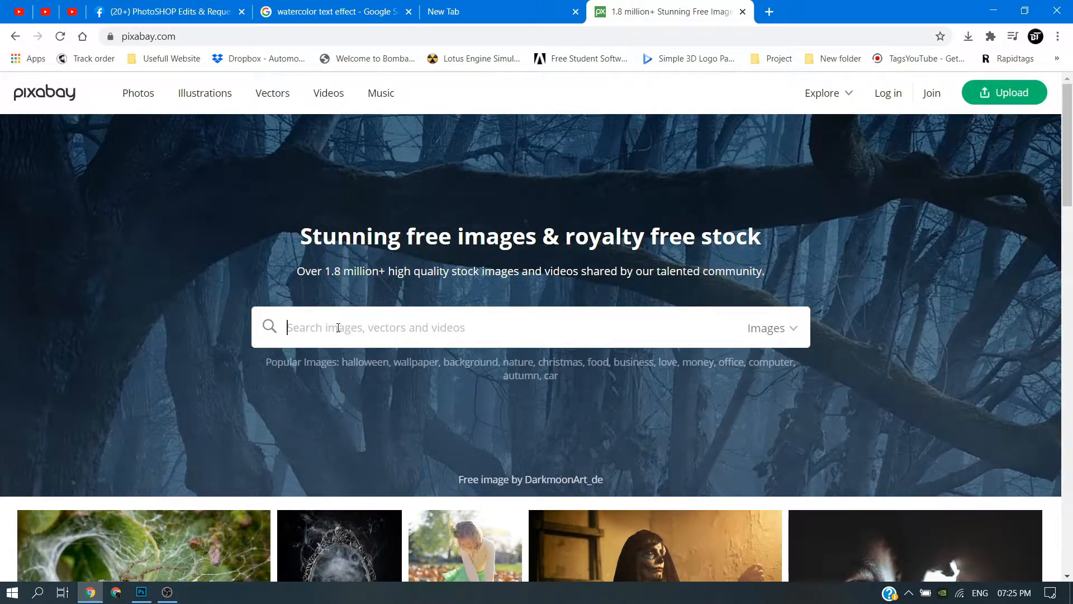
text(grass texture)
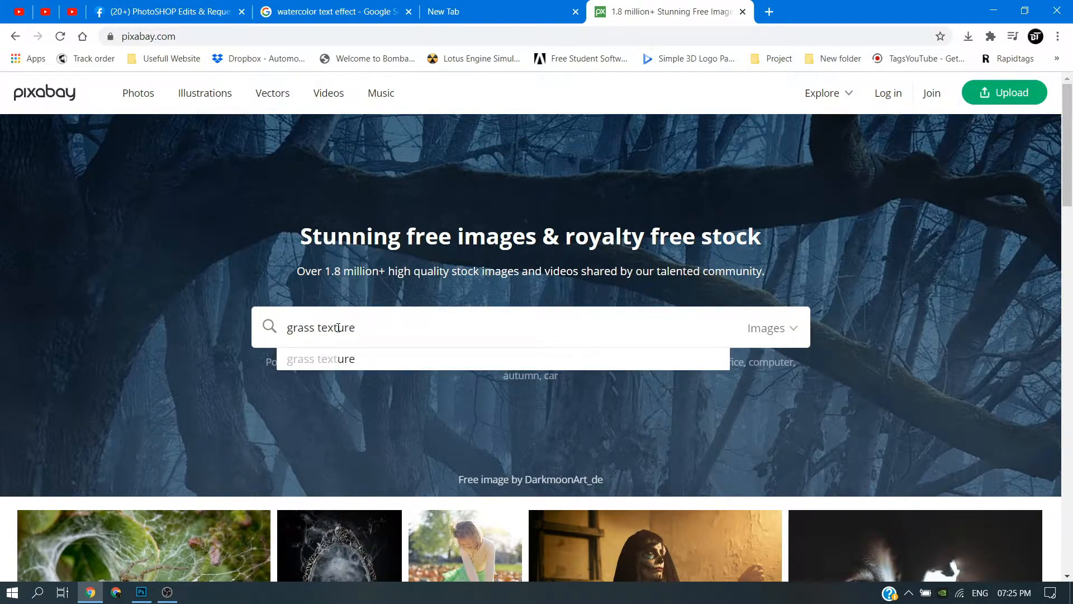
key(Return)
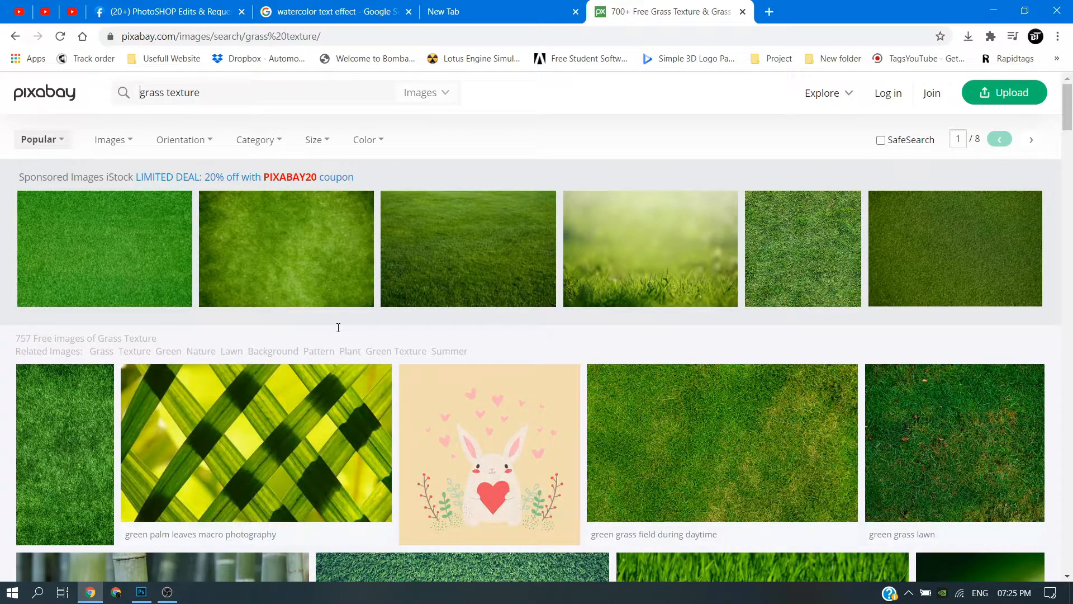
Download the "green grass field during daytime" image at 1920×1280, completing the robot check, and open the downloaded file's options
click(709, 429)
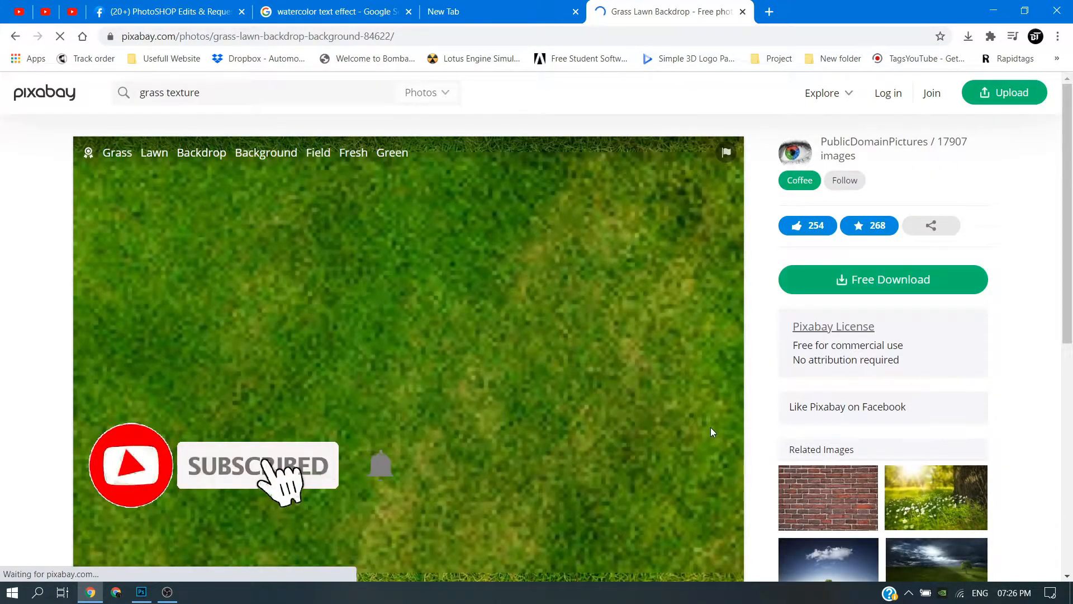
click(852, 284)
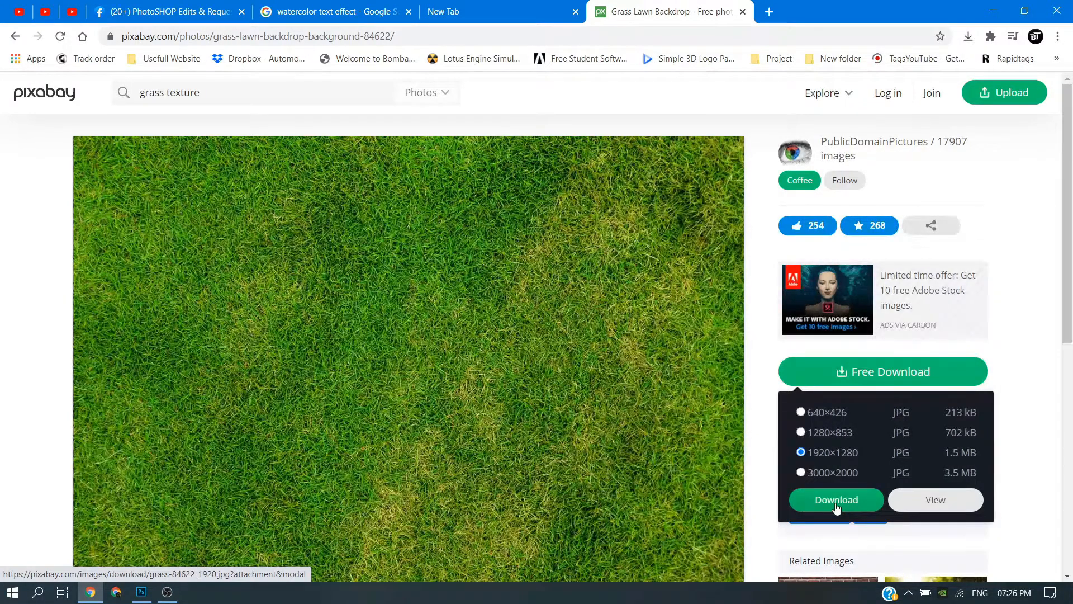
click(837, 501)
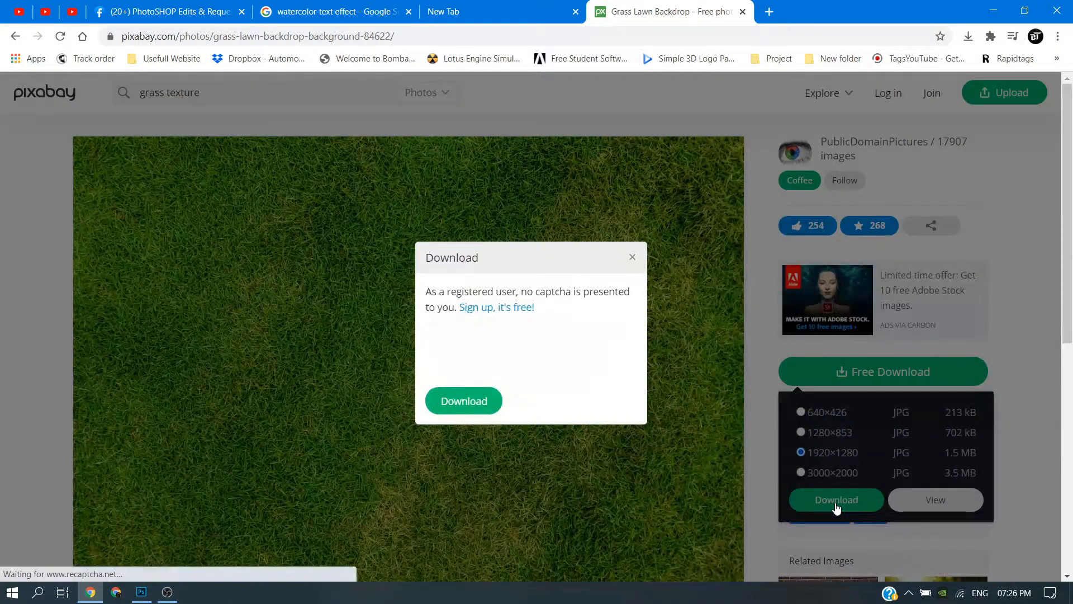
click(475, 351)
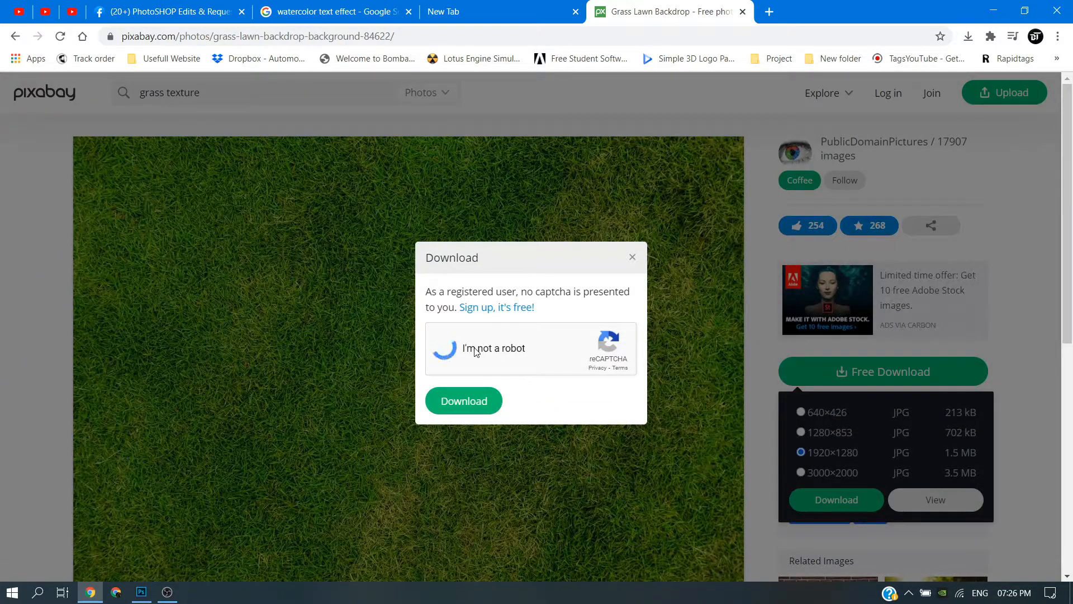
click(470, 401)
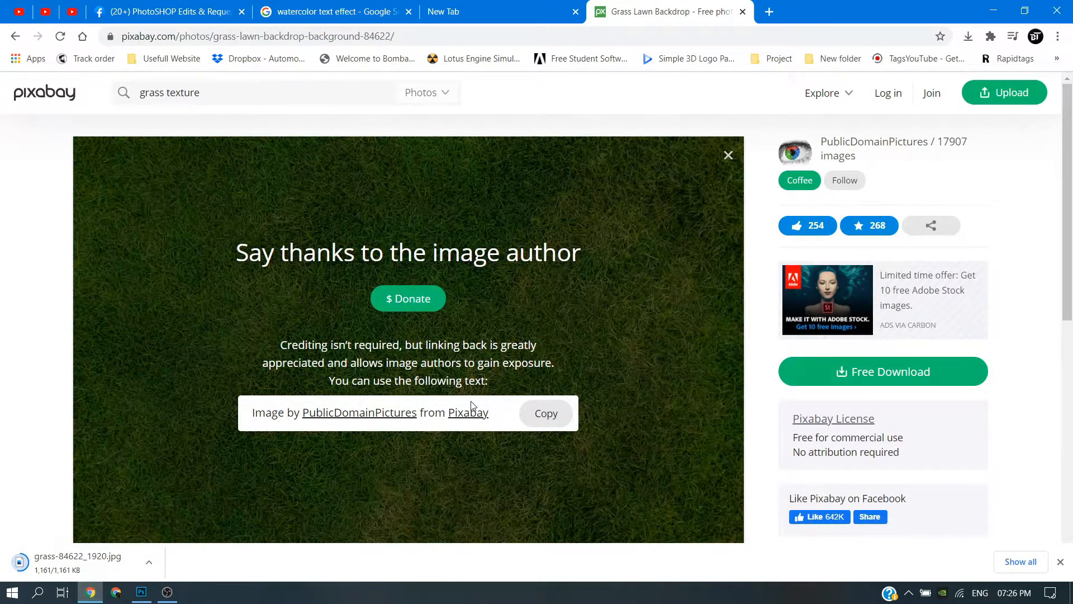
click(141, 561)
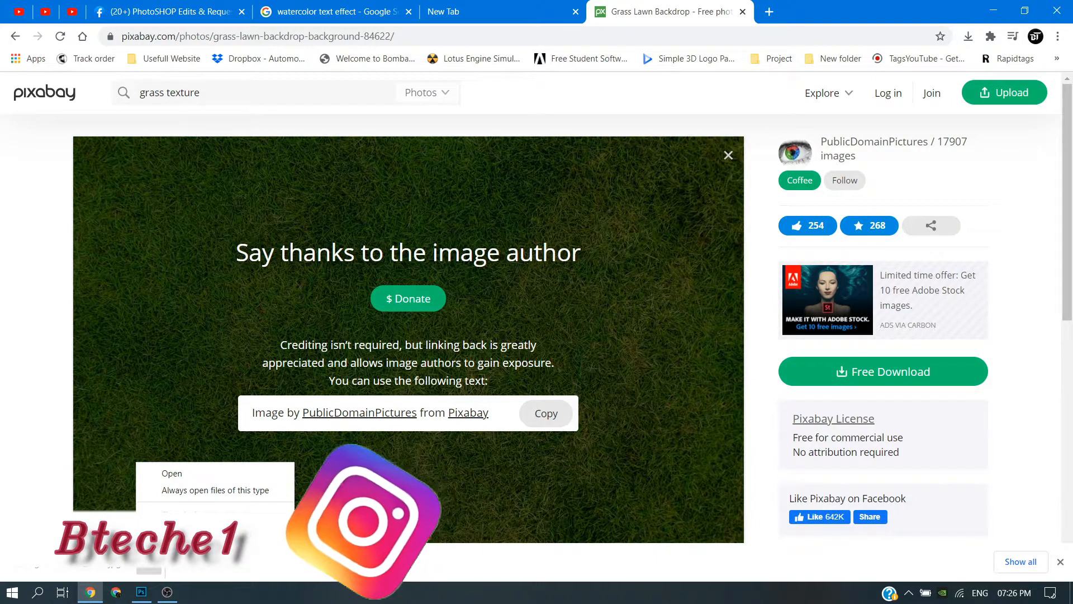
Switch to Photoshop and place the grass-84622_1920 image from the Downloads folder as an embedded layer filling the canvas
click(142, 592)
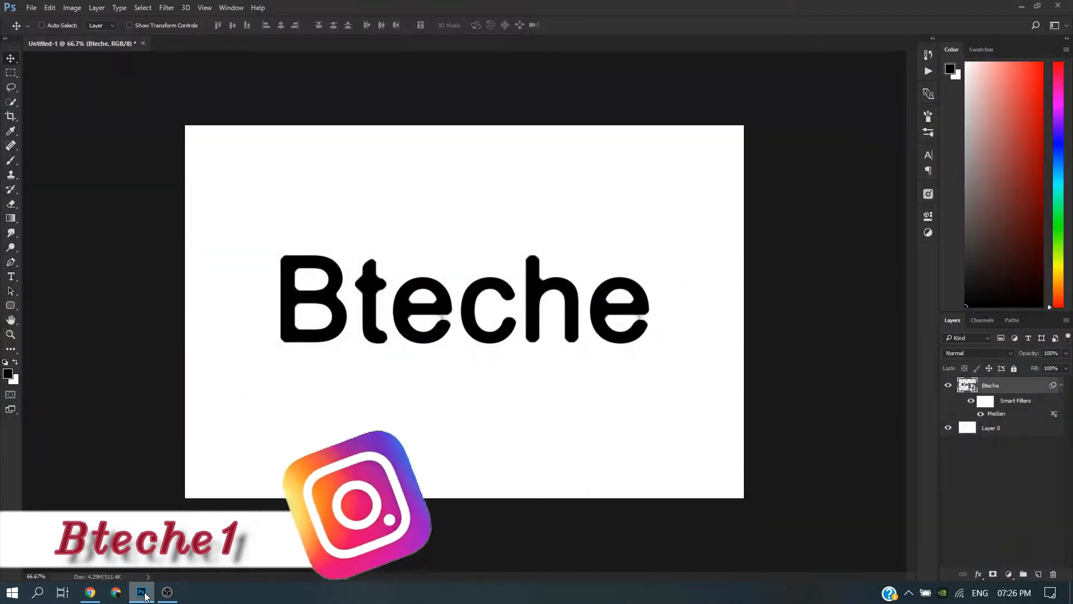
click(29, 9)
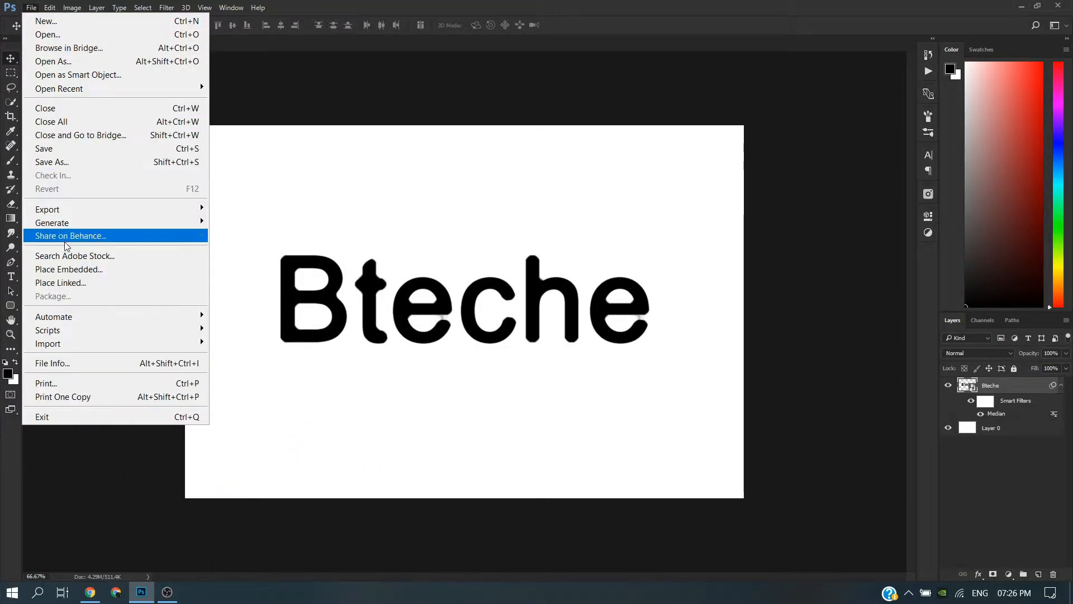
click(70, 270)
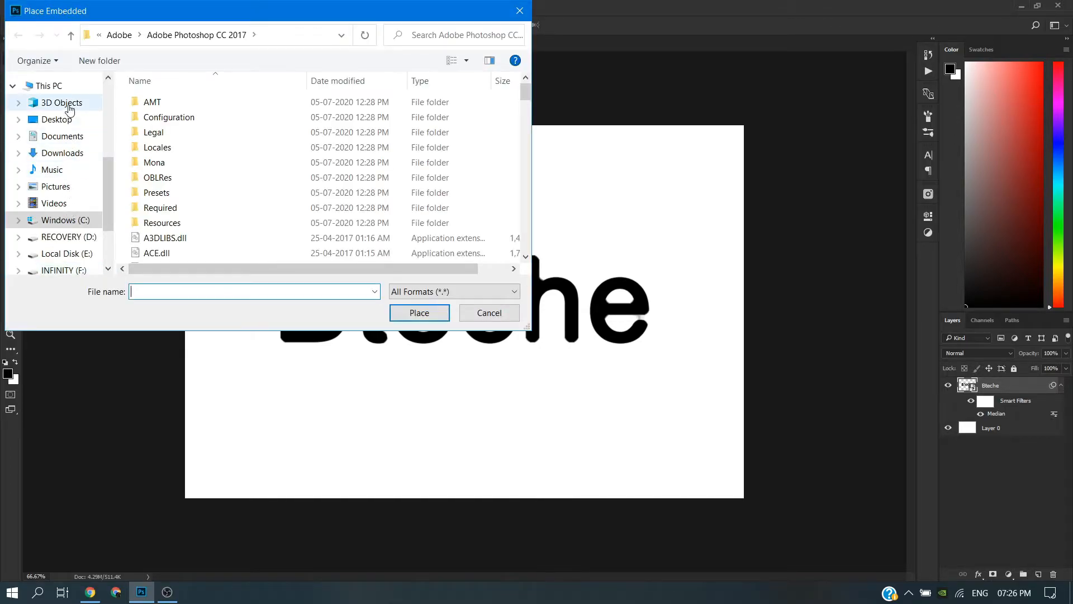
click(62, 152)
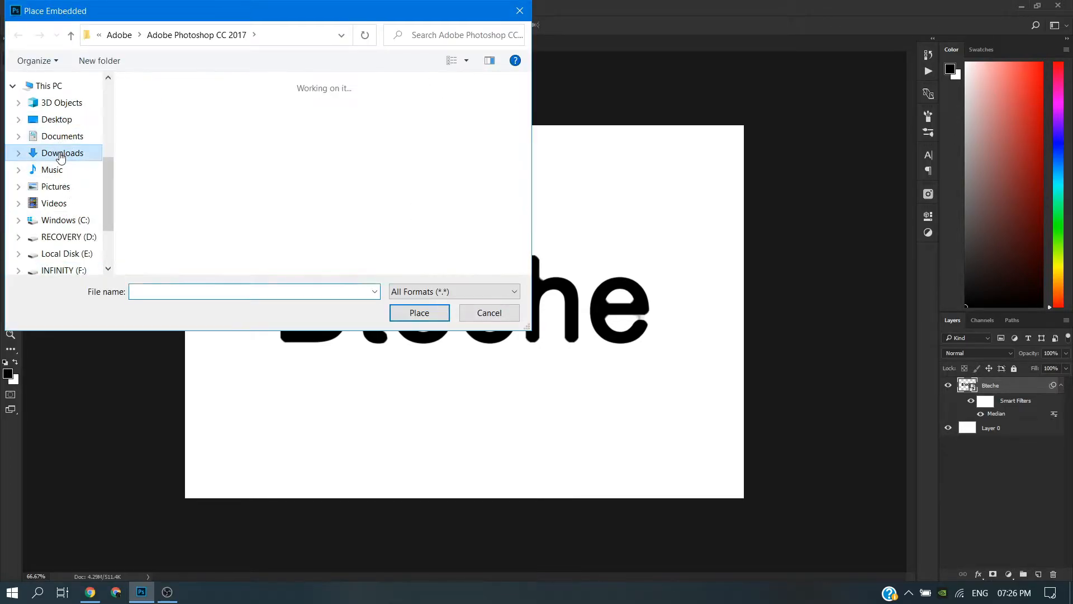
double_click(169, 123)
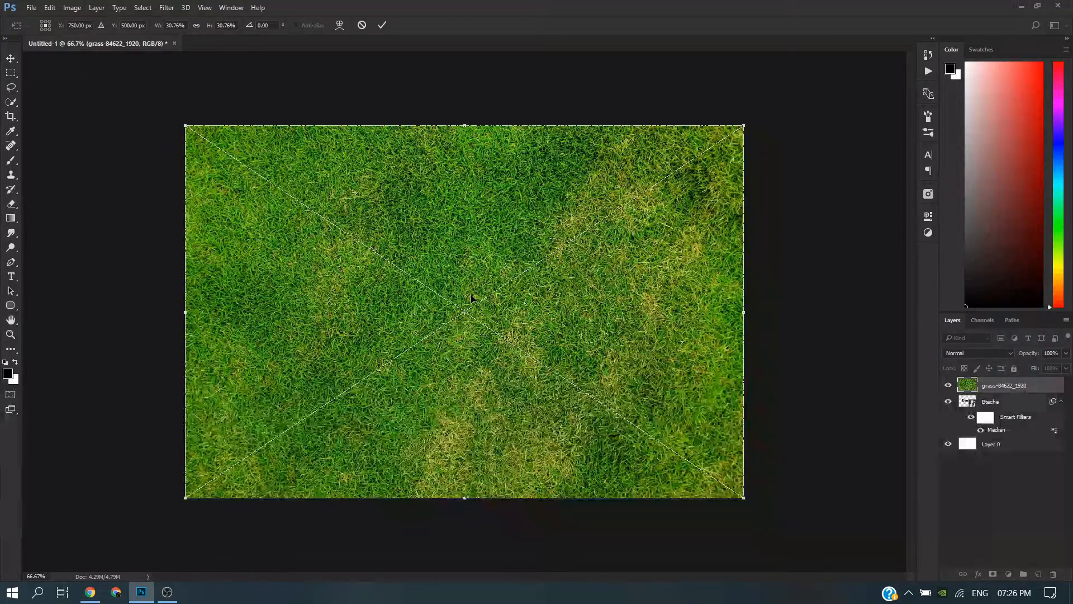
key(Return)
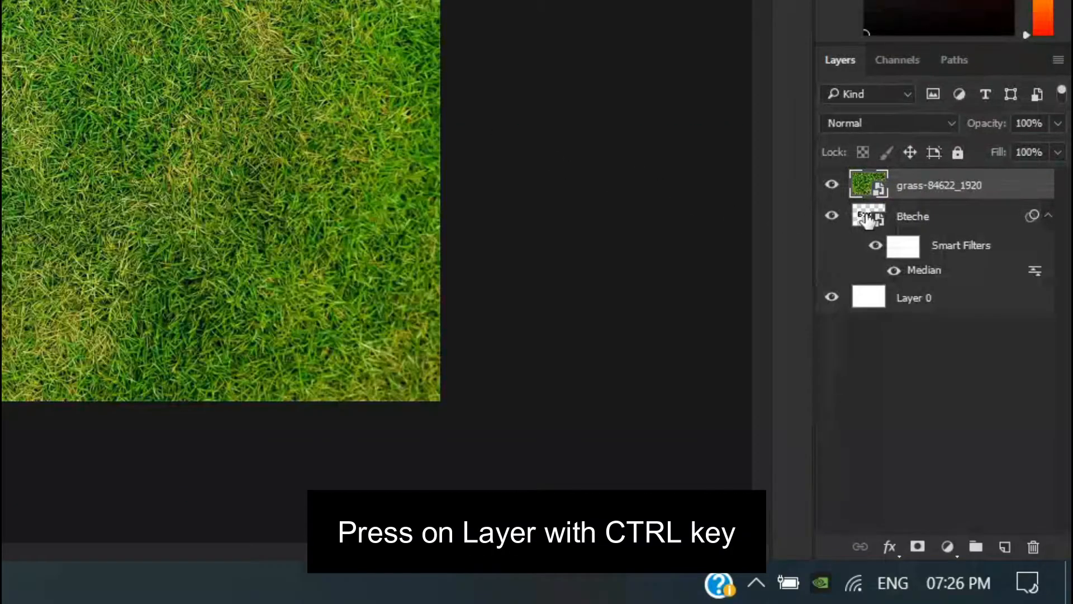
Load the Bteche layer's outline as a selection and mask the grass layer to the letter shapes
ctrl+click(867, 218)
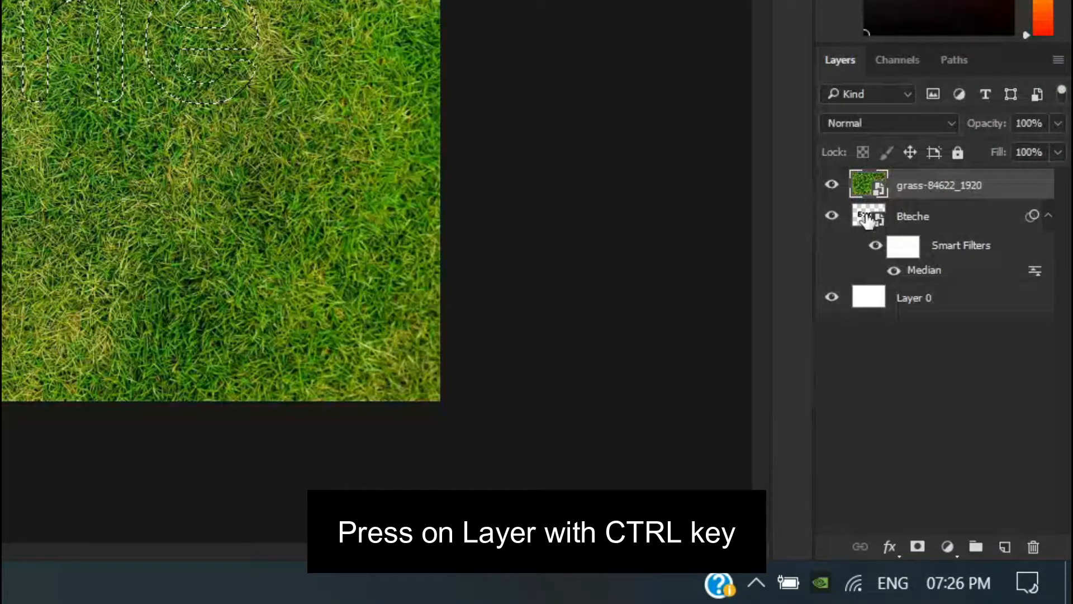
click(917, 546)
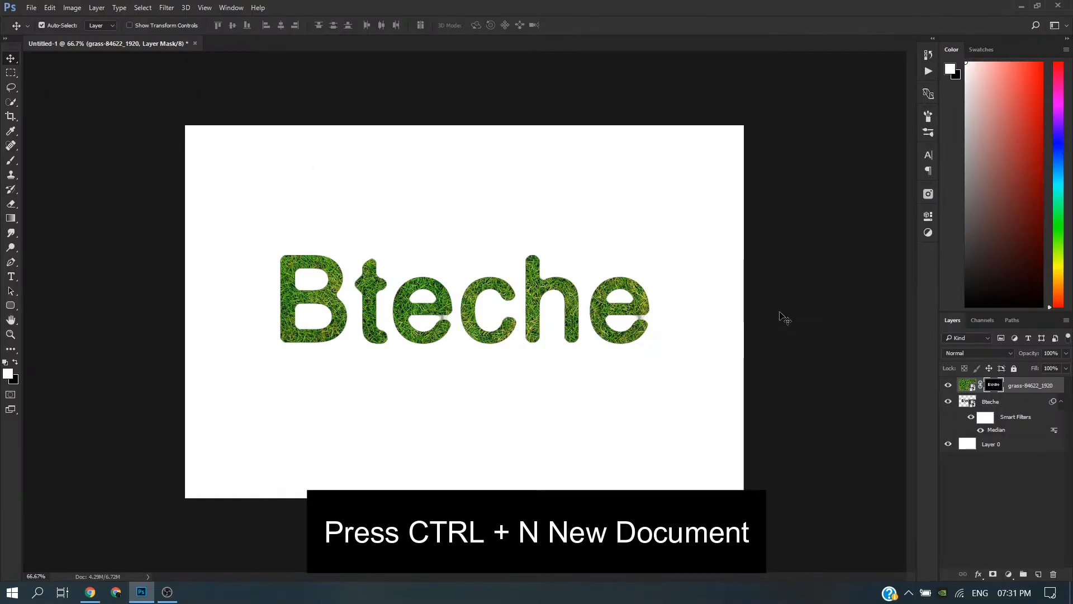
Create a 300 × 300 pixel RGB document with white contents at 72 pixels/centimeter and unlock its background layer
key(ctrl+n)
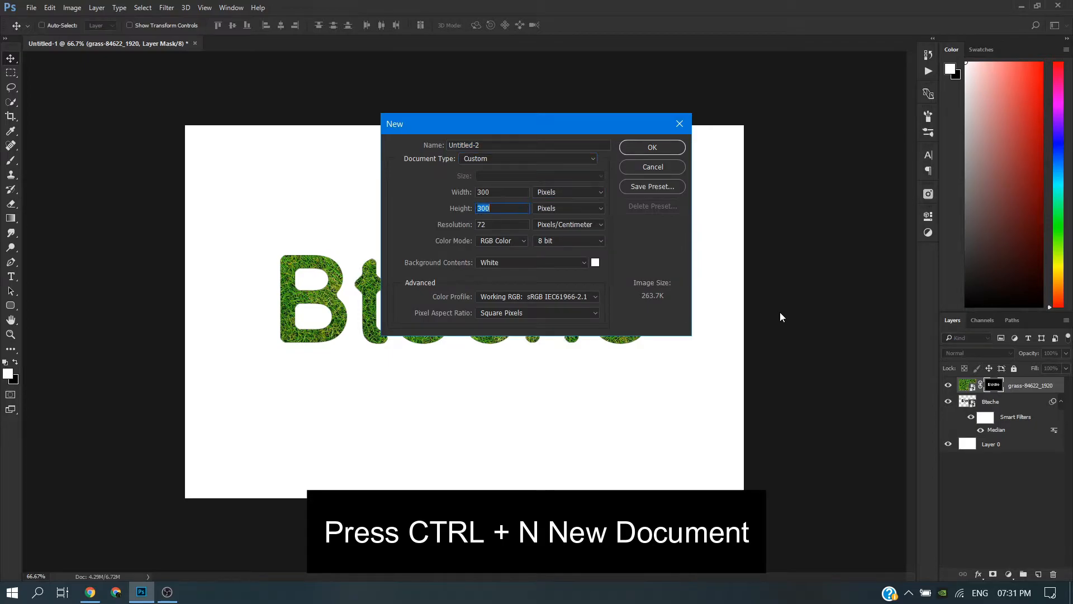
click(666, 147)
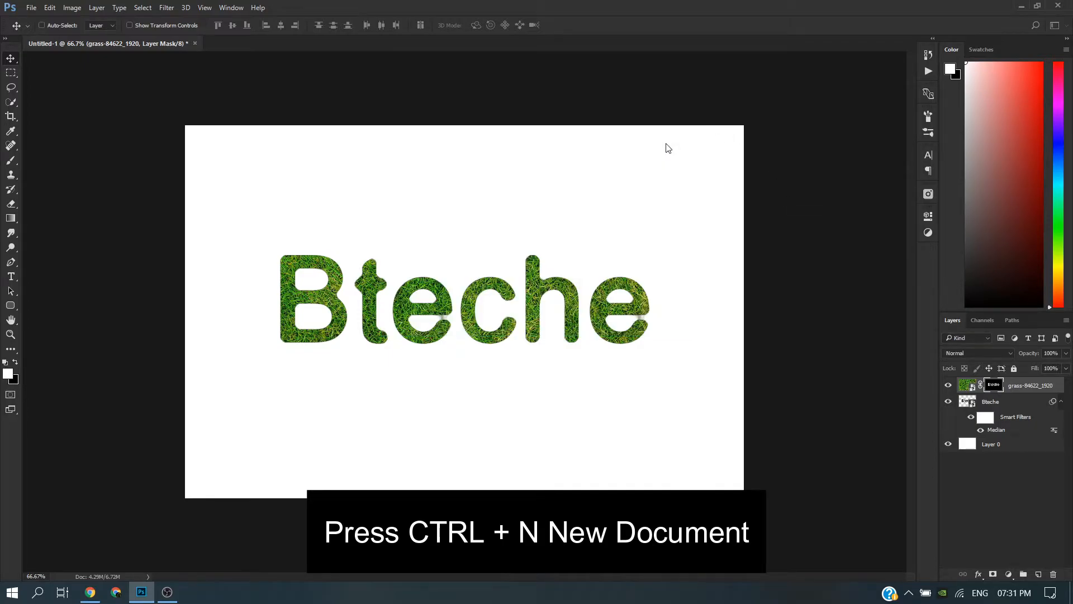
click(1052, 389)
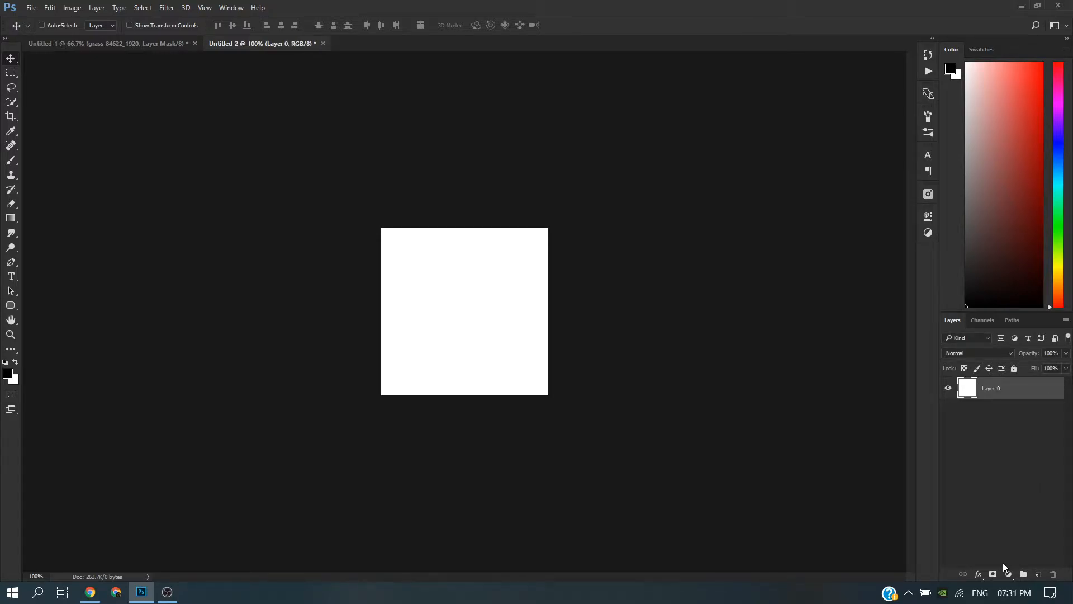
Add an empty layer and draw a closed, thin curved blade path with the Pen tool from the canvas's lower-left to its upper-right corner
click(1038, 574)
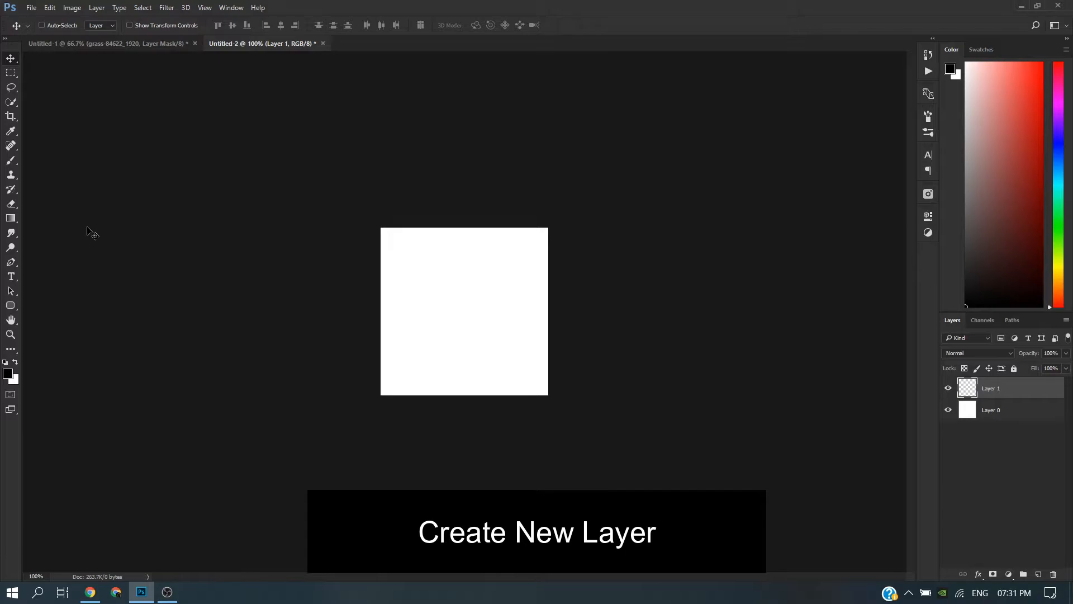
click(11, 262)
click(44, 261)
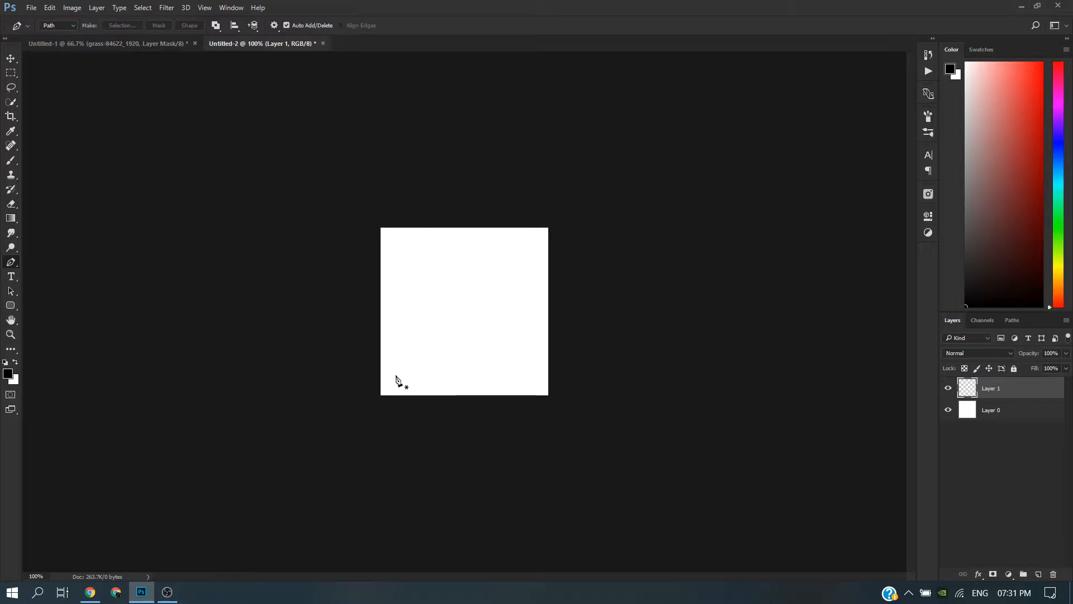
click(391, 372)
drag(535, 235, 612, 111)
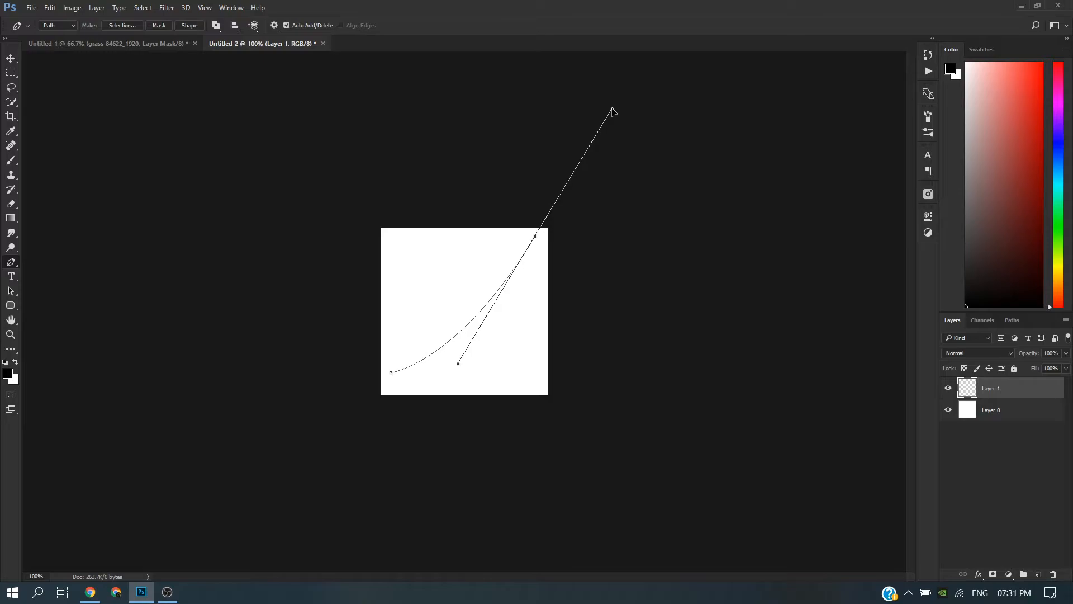
click(535, 237)
drag(391, 373, 292, 387)
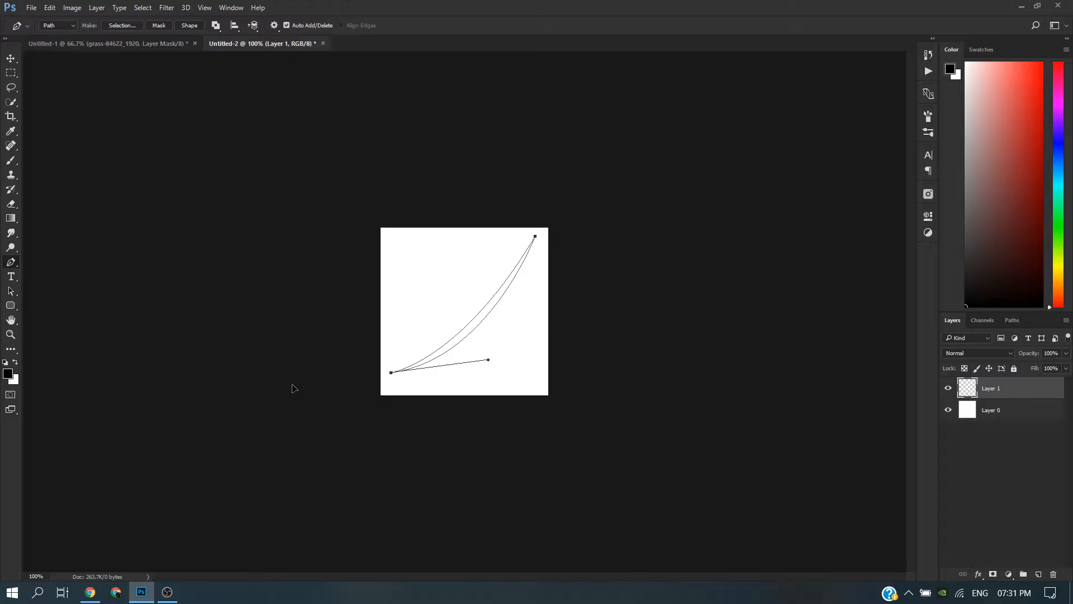
Fill the blade path with the black foreground color at 100% opacity, Normal mode and anti-aliasing
right_click(467, 337)
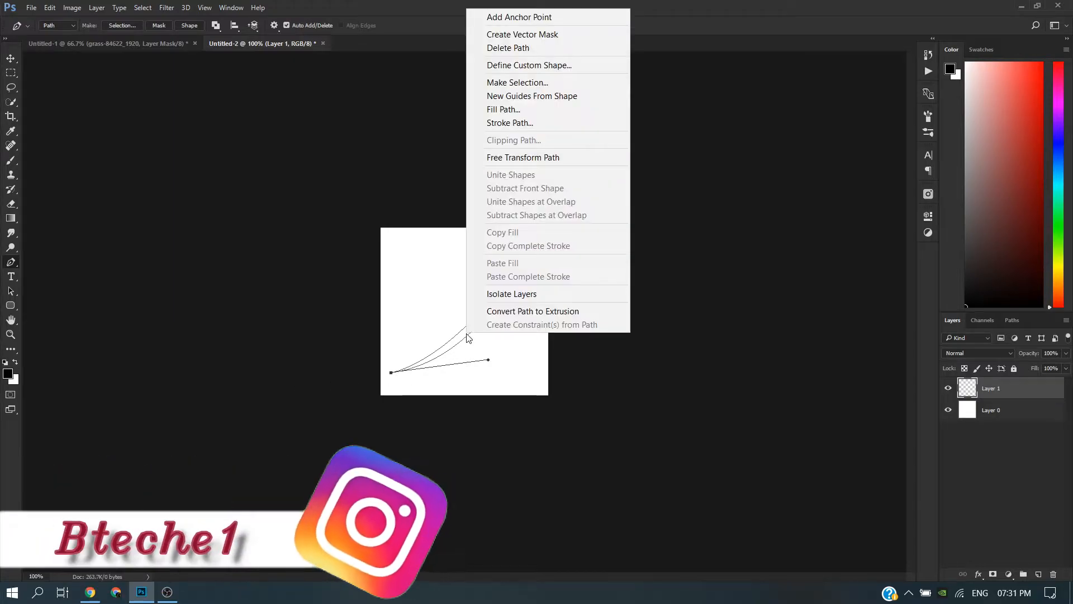
click(513, 105)
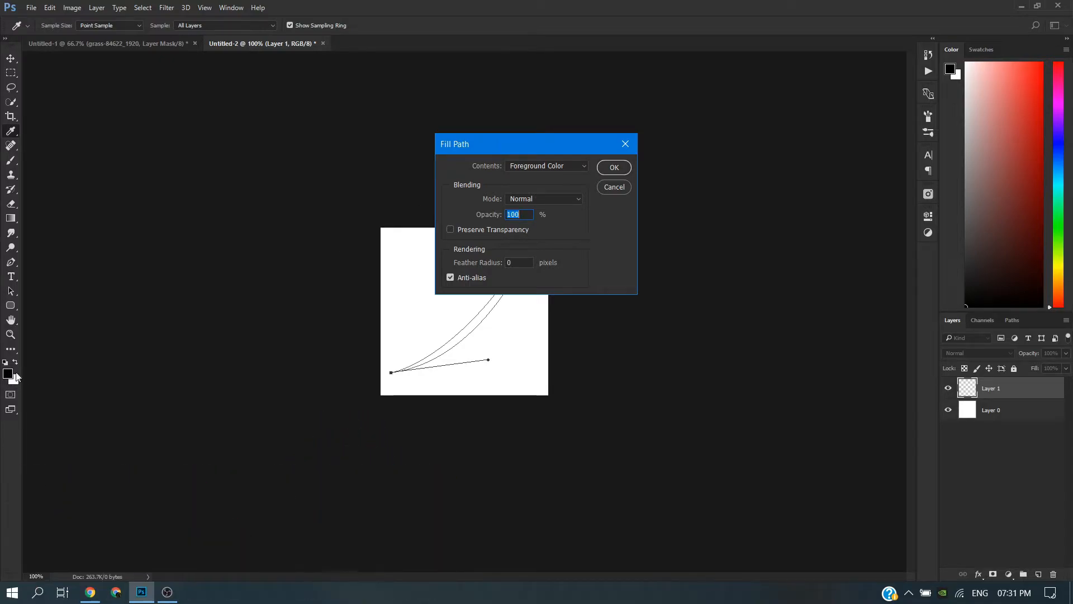
click(607, 167)
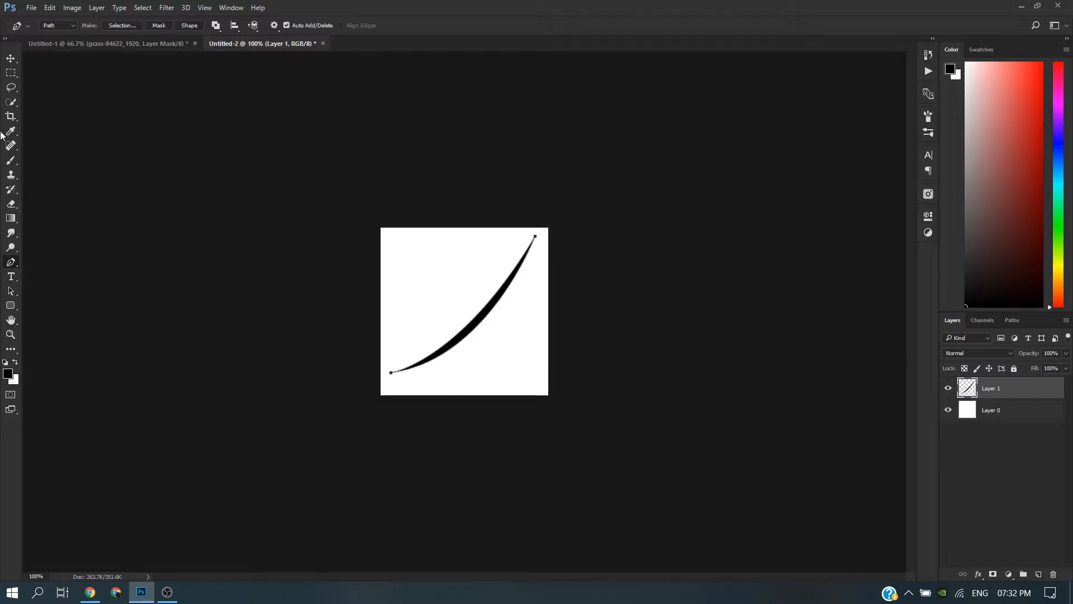
Duplicate the blade layer and rotate the copy about 90° clockwise so that the two blades cross
click(11, 58)
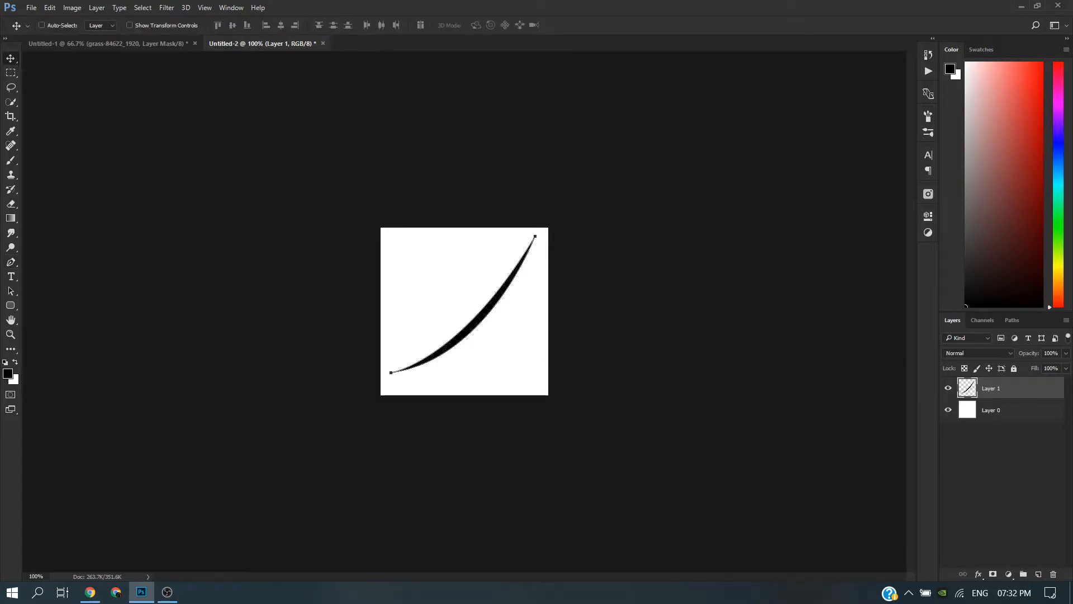
right_click(1015, 390)
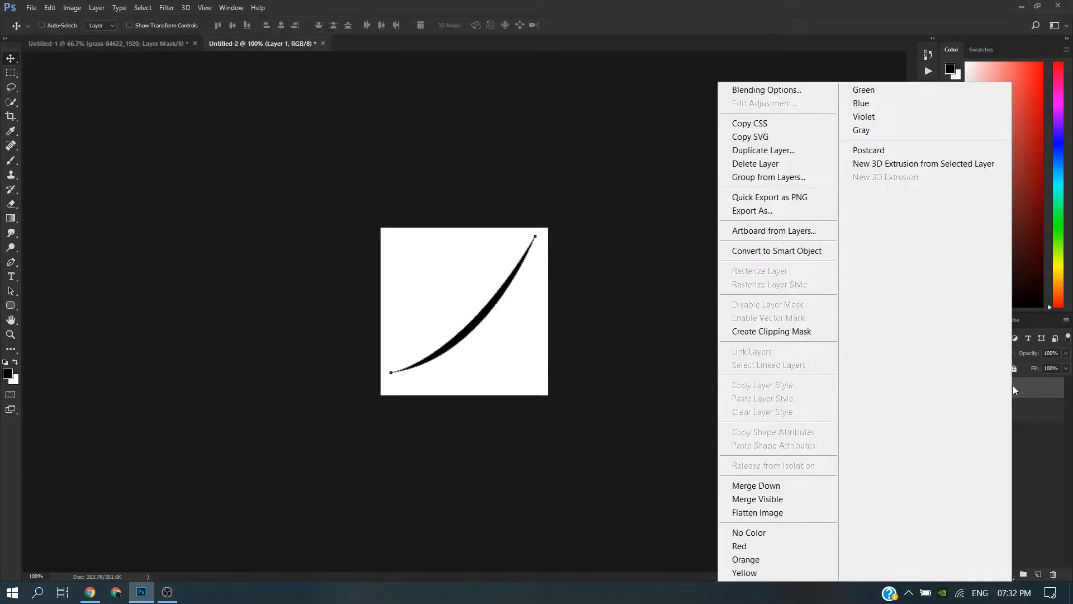
click(787, 150)
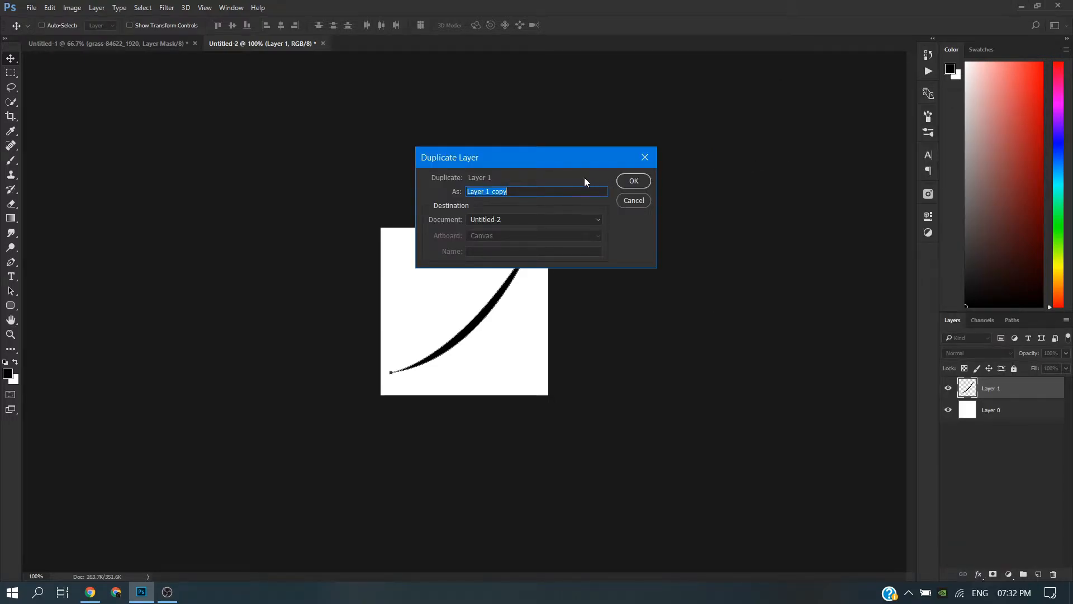
click(624, 181)
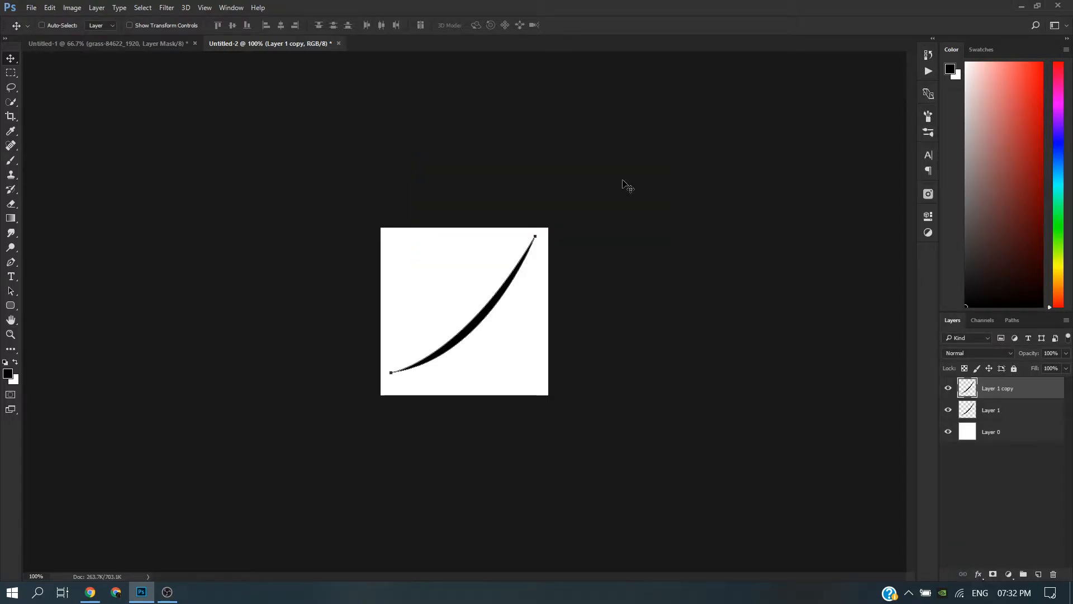
click(1001, 398)
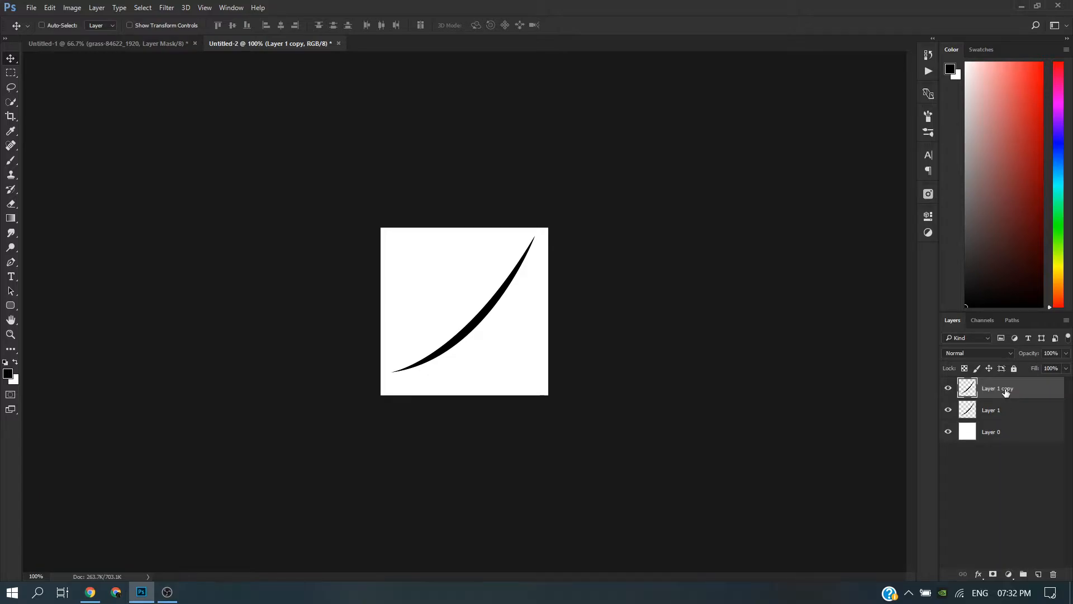
key(ctrl+t)
drag(544, 229, 560, 403)
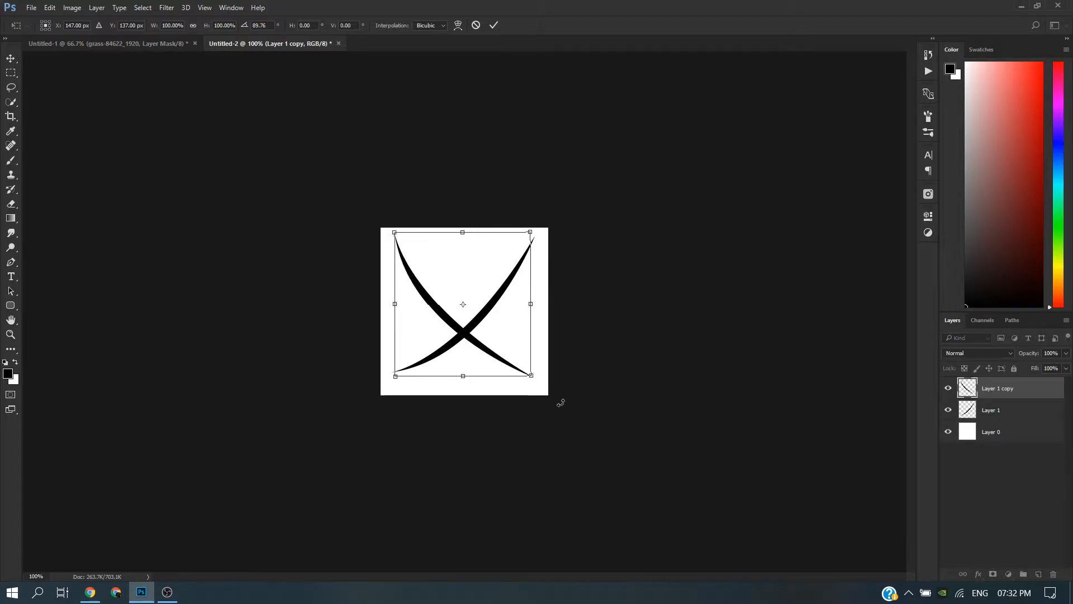
key(Return)
Duplicate the rotated blade layer, rotate the new copy about 137° and scale it down slightly to form an upward arch within the canvas
right_click(984, 386)
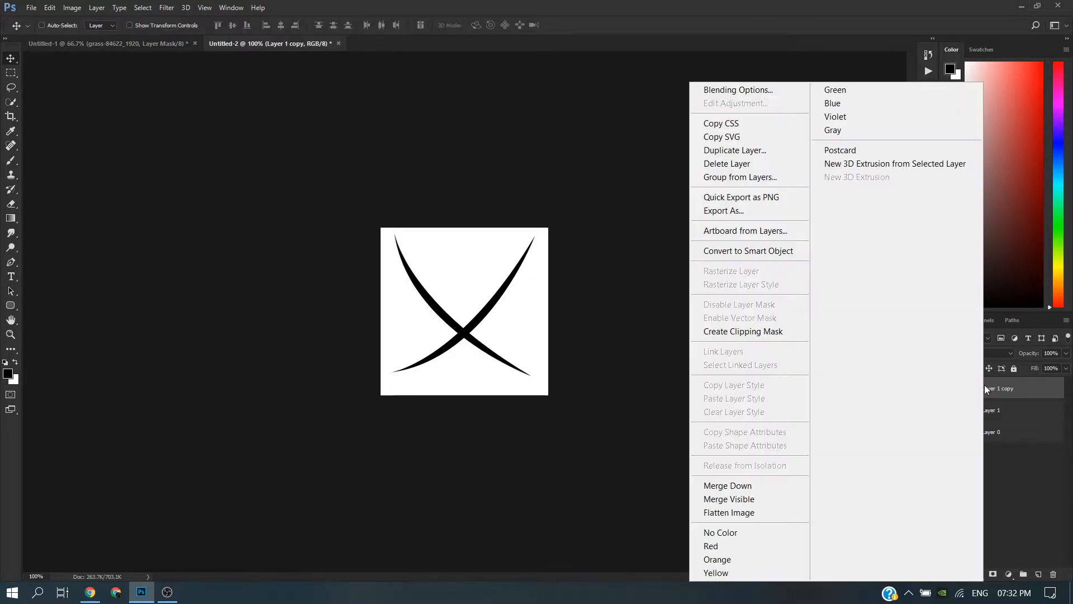
click(765, 151)
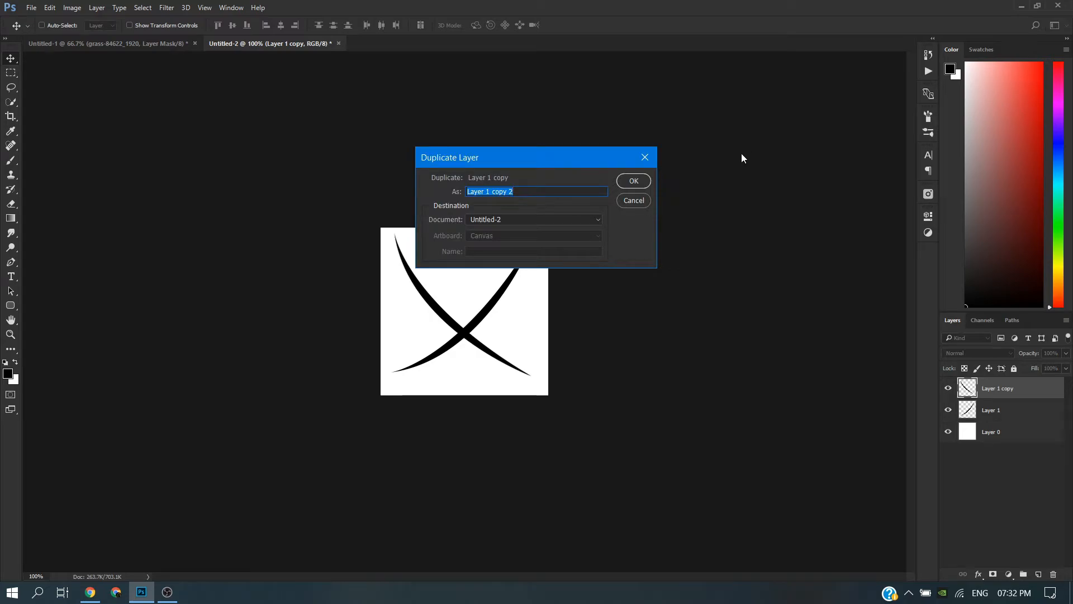
click(649, 179)
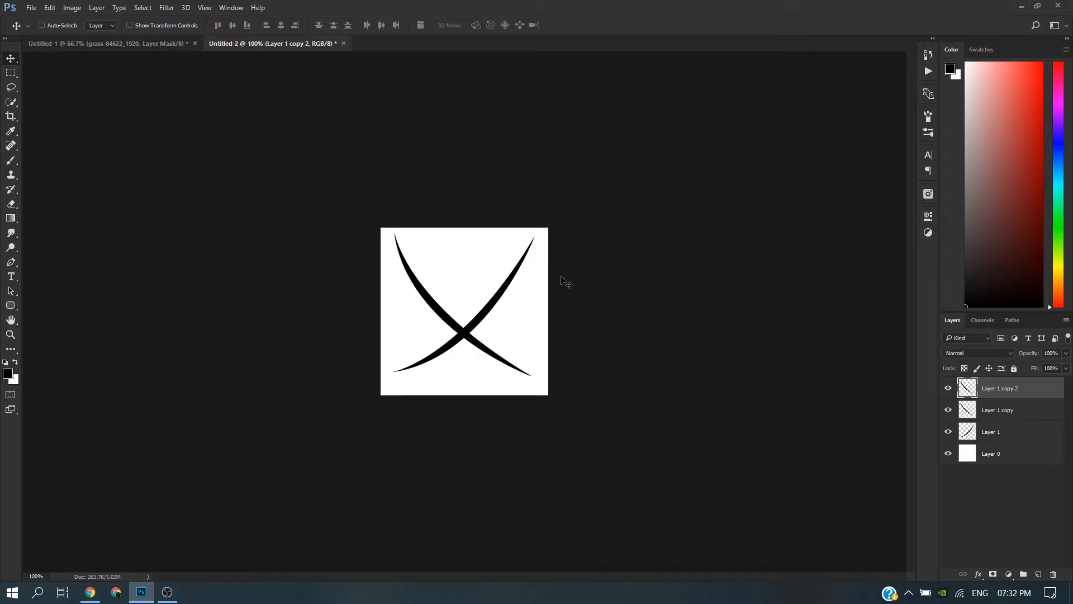
key(ctrl+t)
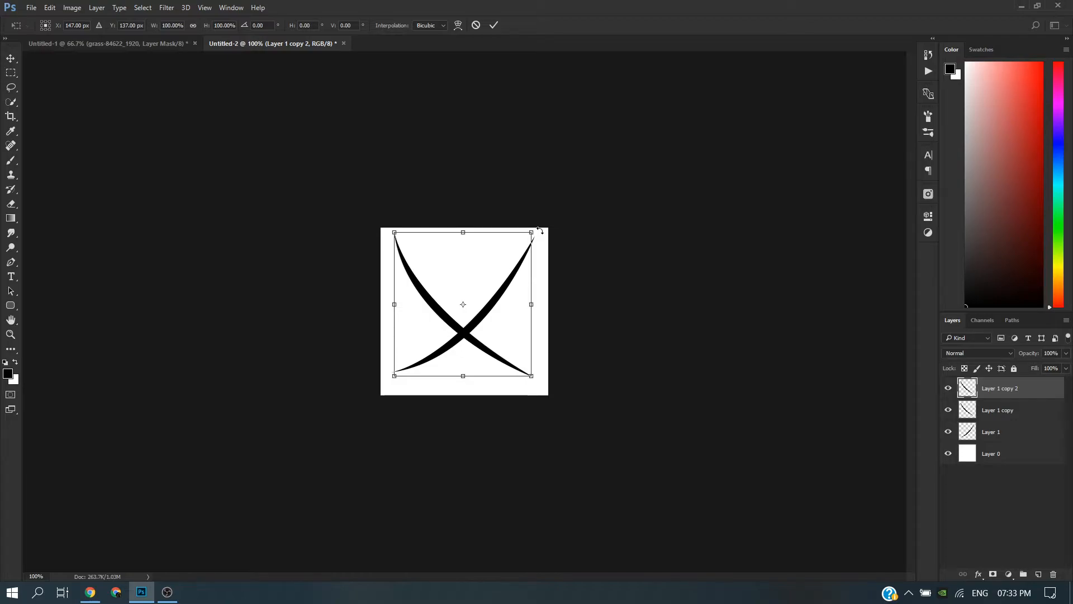
drag(540, 231, 452, 473)
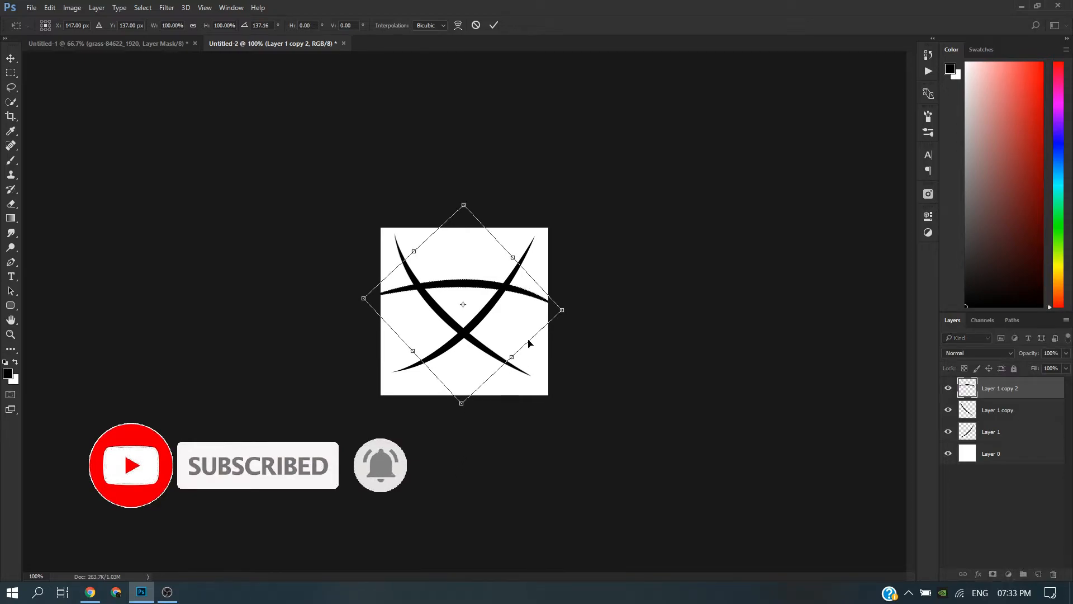
mouse_move(562, 309)
mouse_down()
mouse_move(543, 312)
mouse_move(554, 308)
mouse_up()
key(Return)
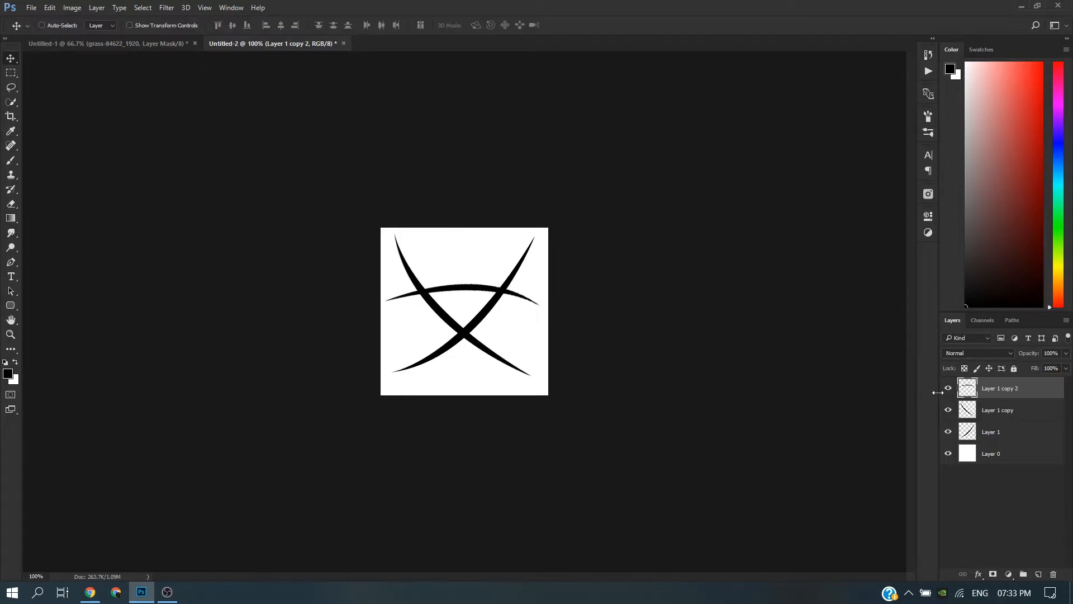
Duplicate the arched blade layer, rotate the copy about 180° and move it down to about X 150 px, Y 209 px
right_click(1014, 387)
click(760, 151)
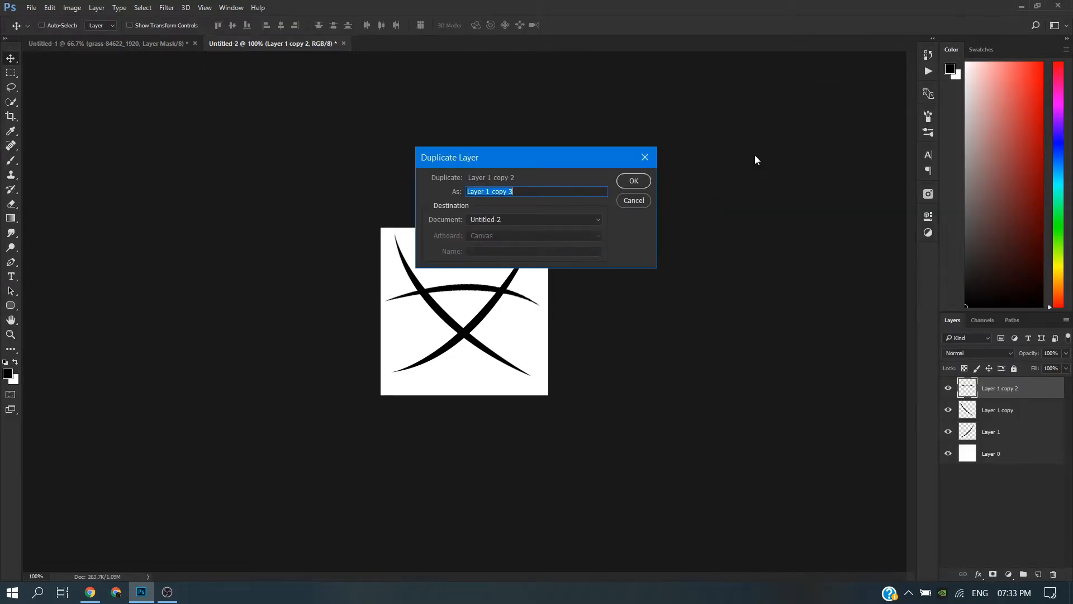
click(638, 181)
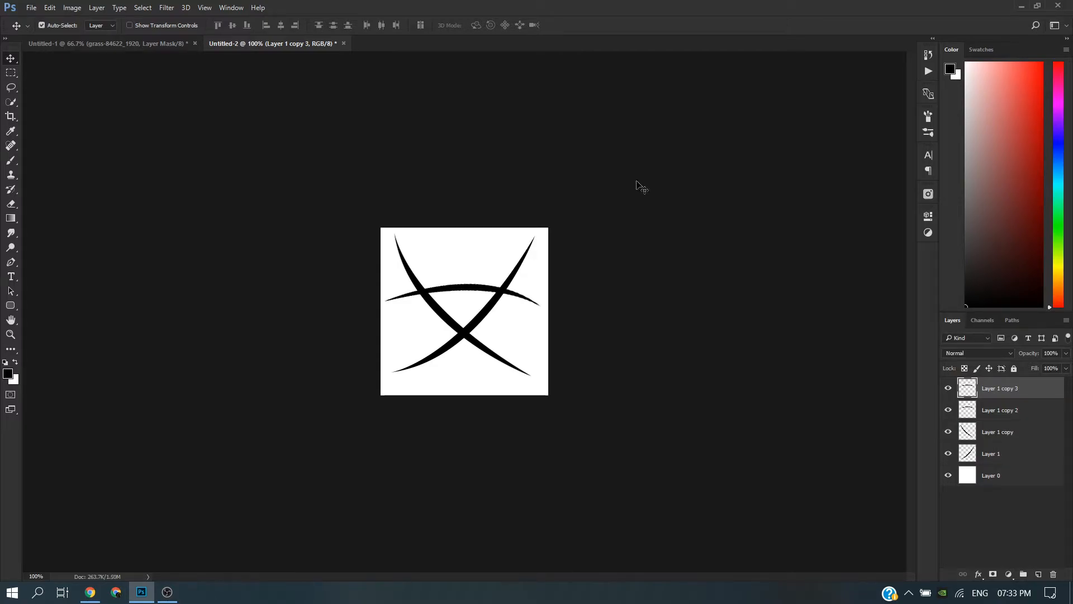
key(ctrl+t)
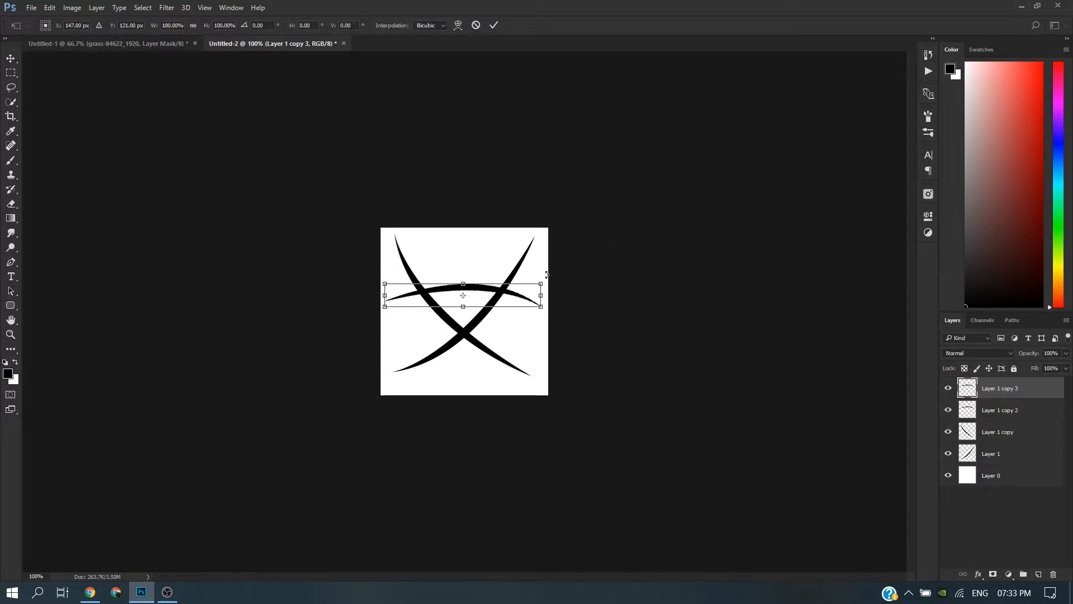
mouse_move(547, 278)
mouse_down()
mouse_move(552, 306)
mouse_move(479, 413)
mouse_move(384, 402)
mouse_move(357, 354)
mouse_move(364, 321)
mouse_up()
drag(486, 297, 488, 346)
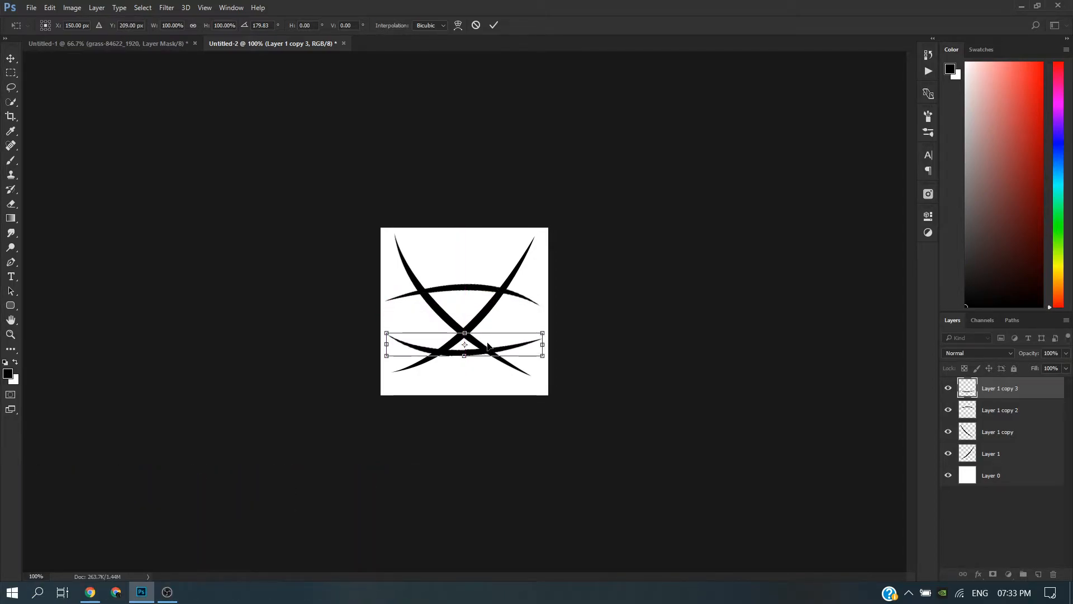
key(Return)
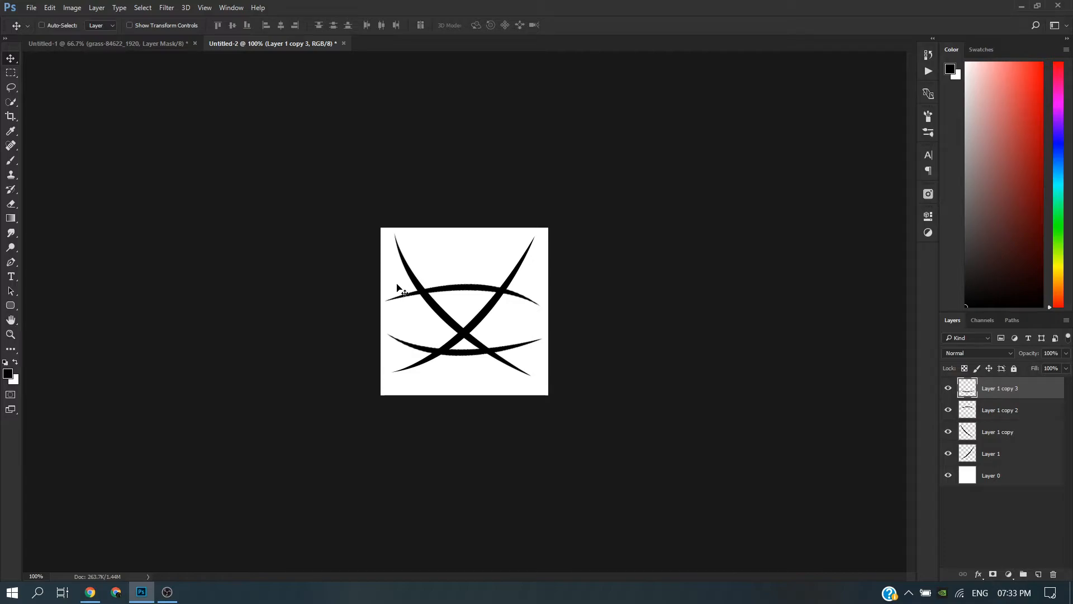
Define the crossed grass-blade artwork as a brush preset named Sampled Brush 1
click(50, 8)
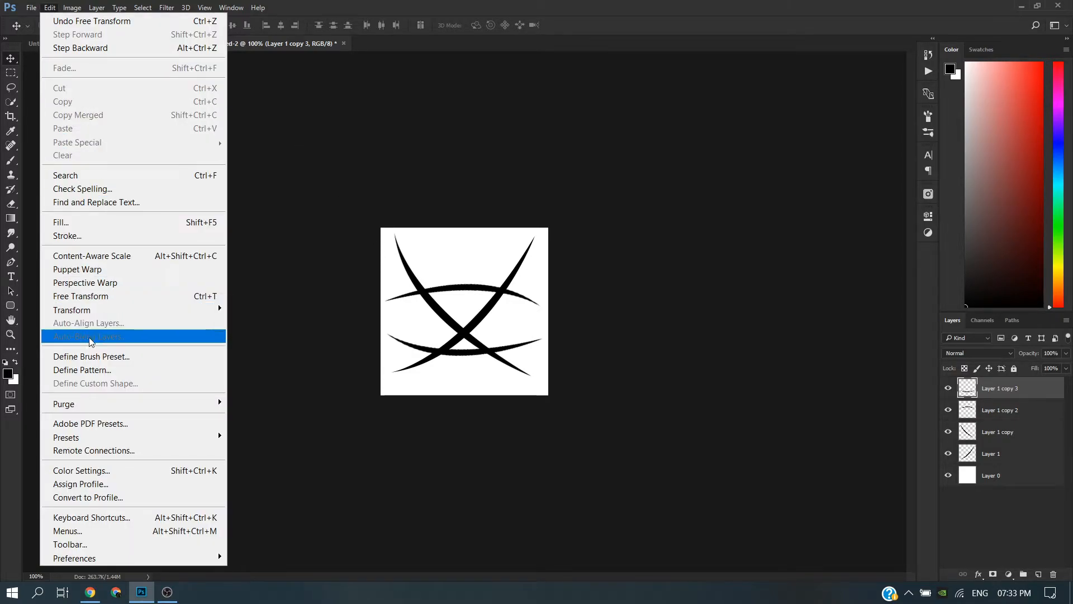
click(92, 357)
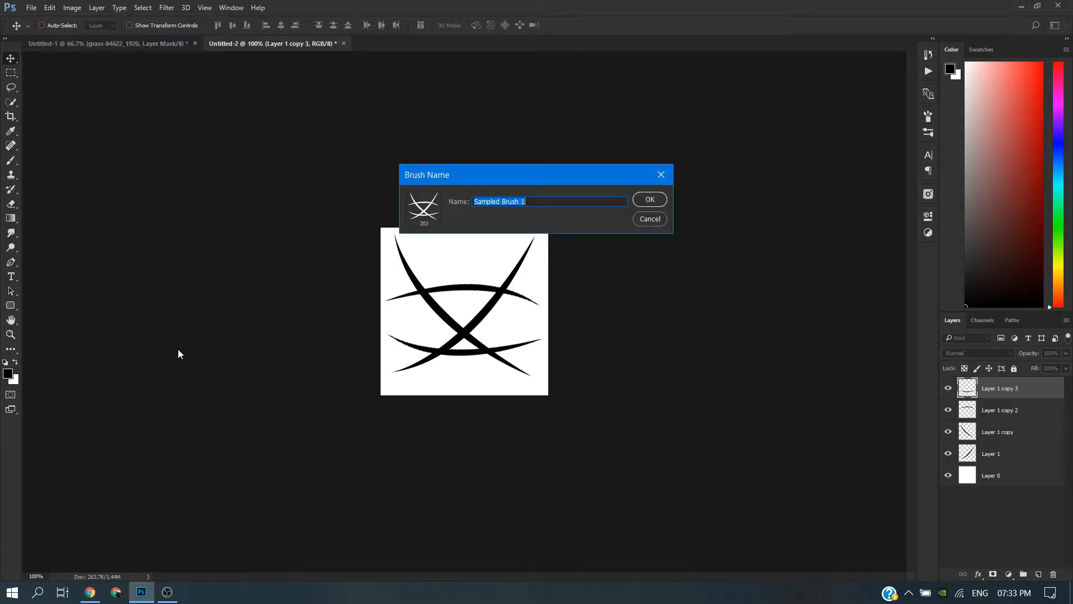
click(650, 205)
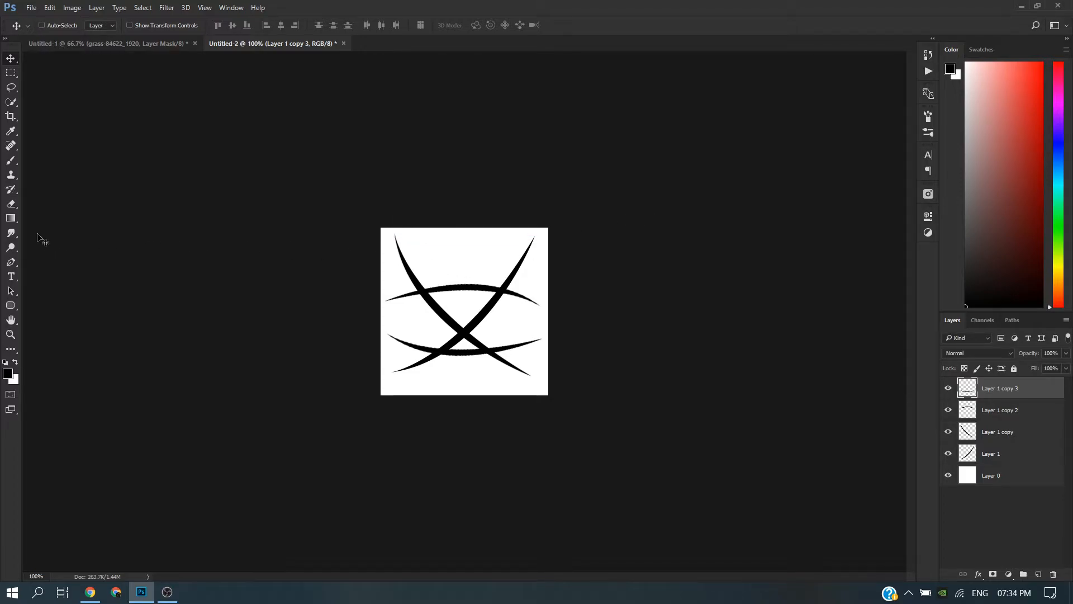
Take the Brush tool with the new grass-blade tip into the Untitled-1 document and set its size to 36 px
click(11, 160)
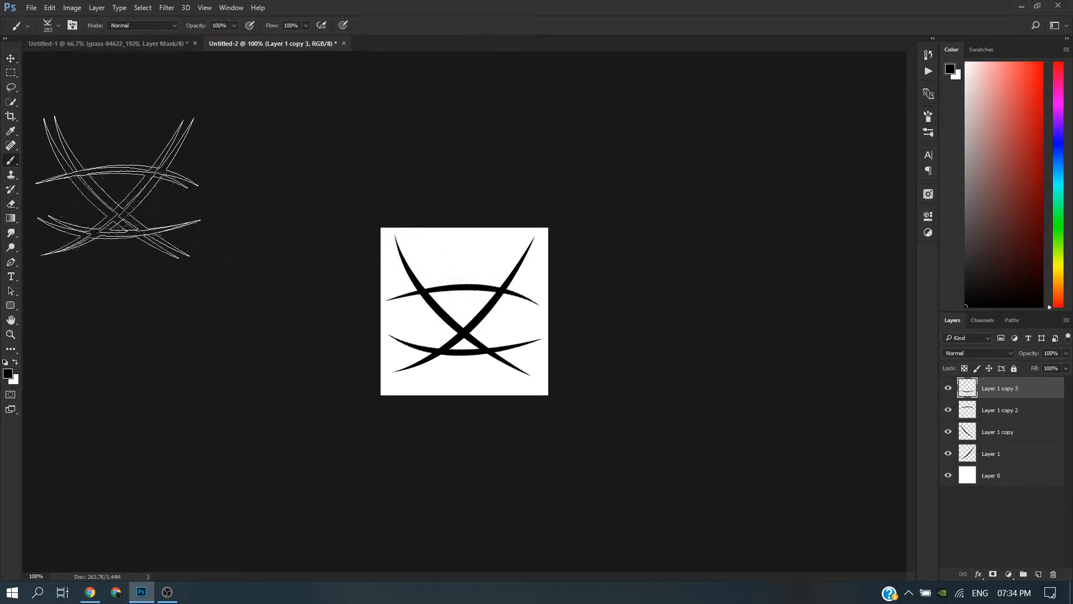
right_click(11, 160)
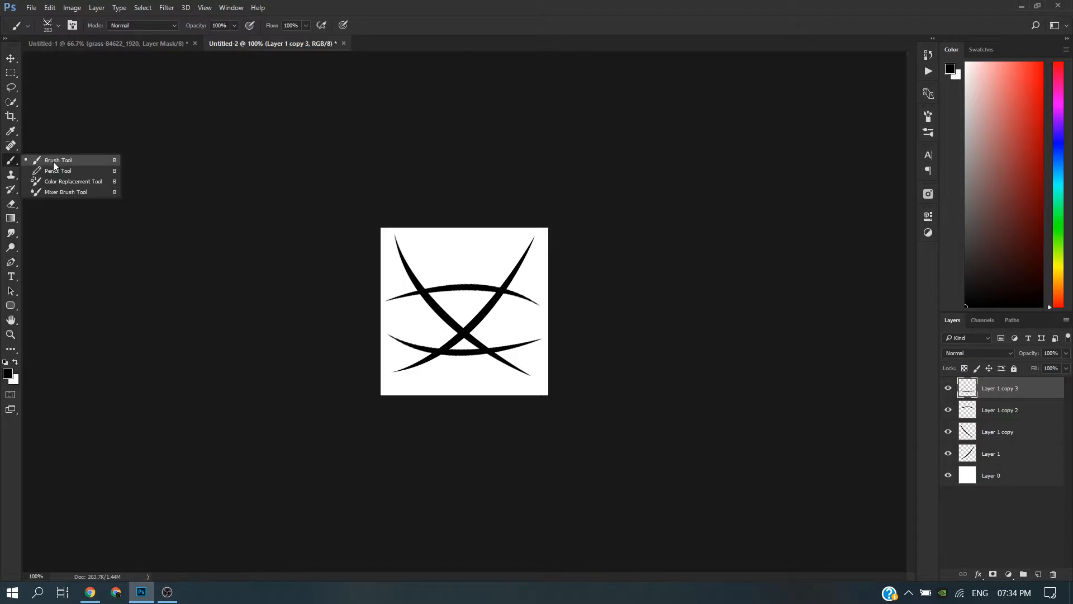
click(62, 161)
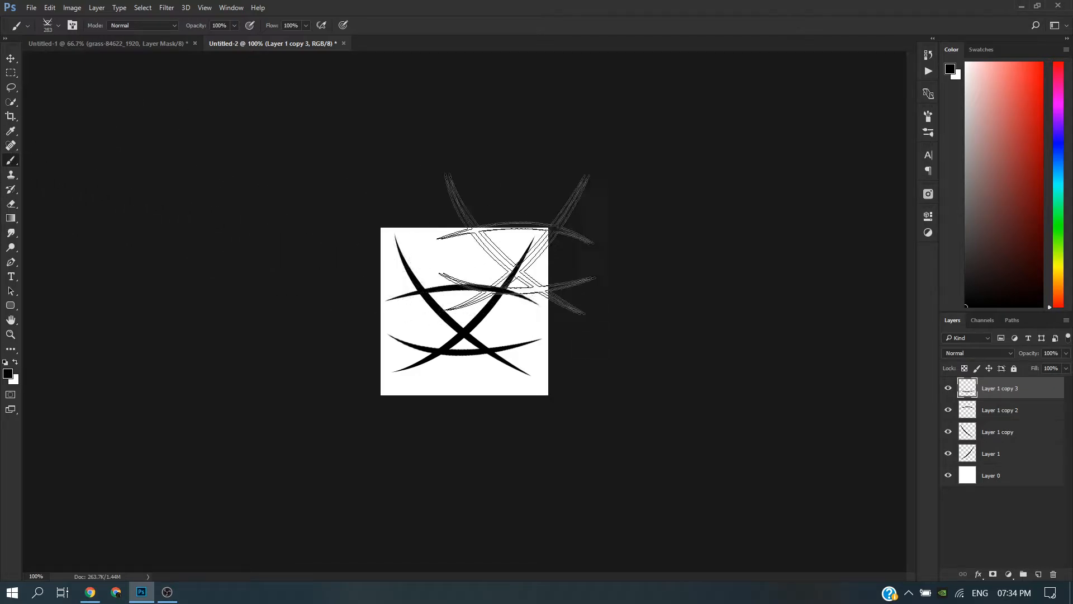
click(173, 45)
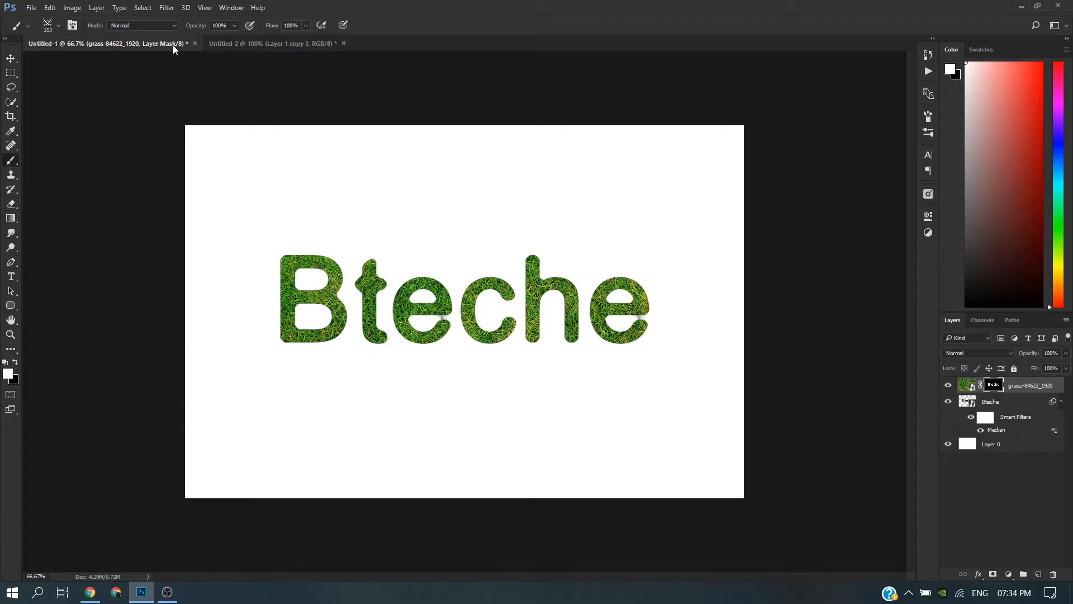
click(56, 25)
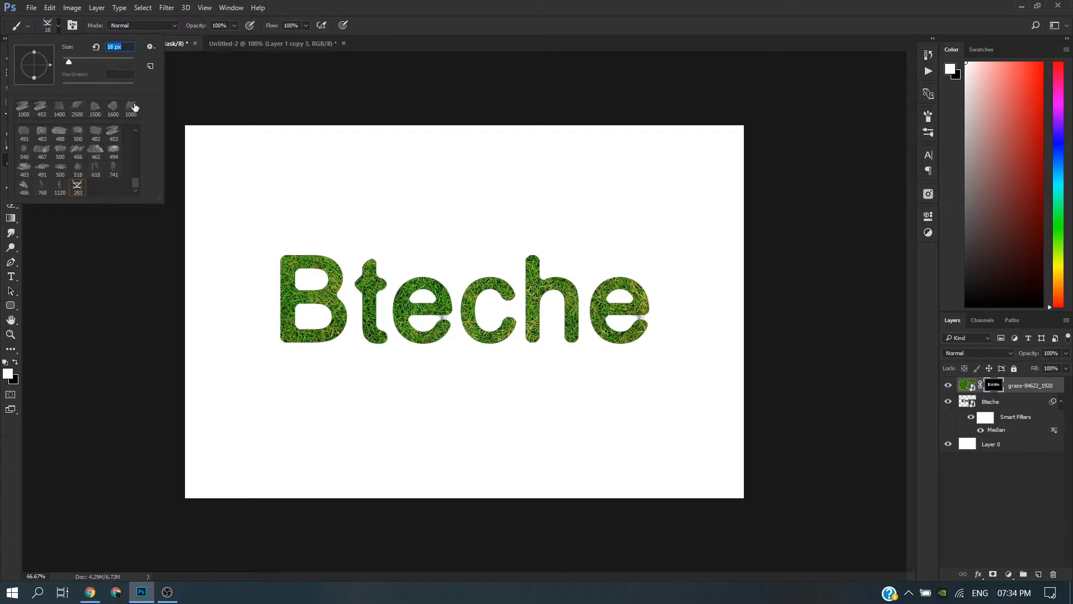
drag(73, 65, 81, 66)
click(57, 26)
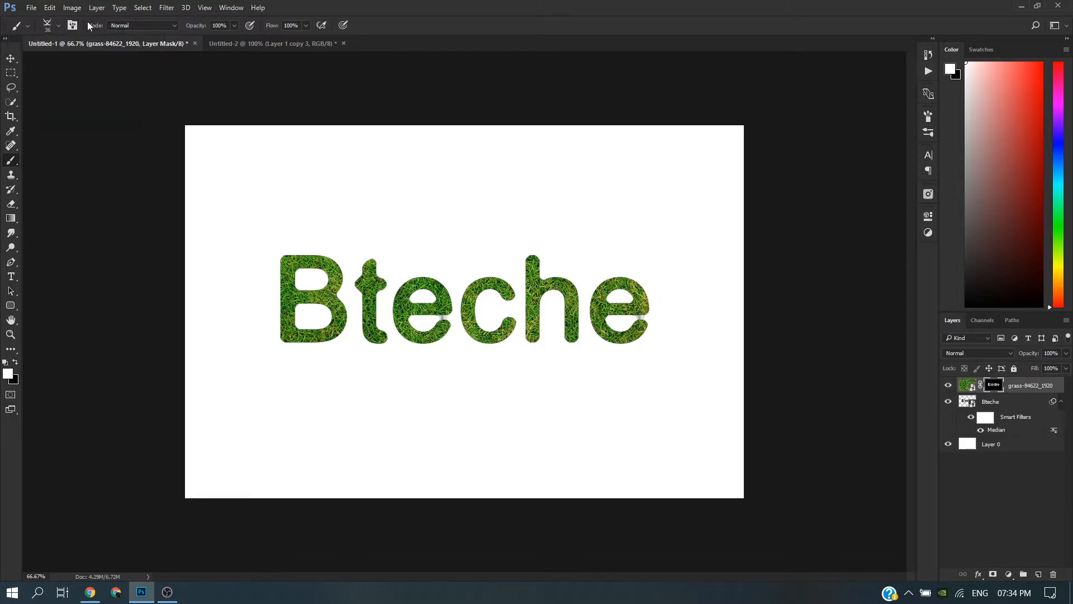
Set the grass brush tip's spacing to 1% in the brush settings
click(231, 8)
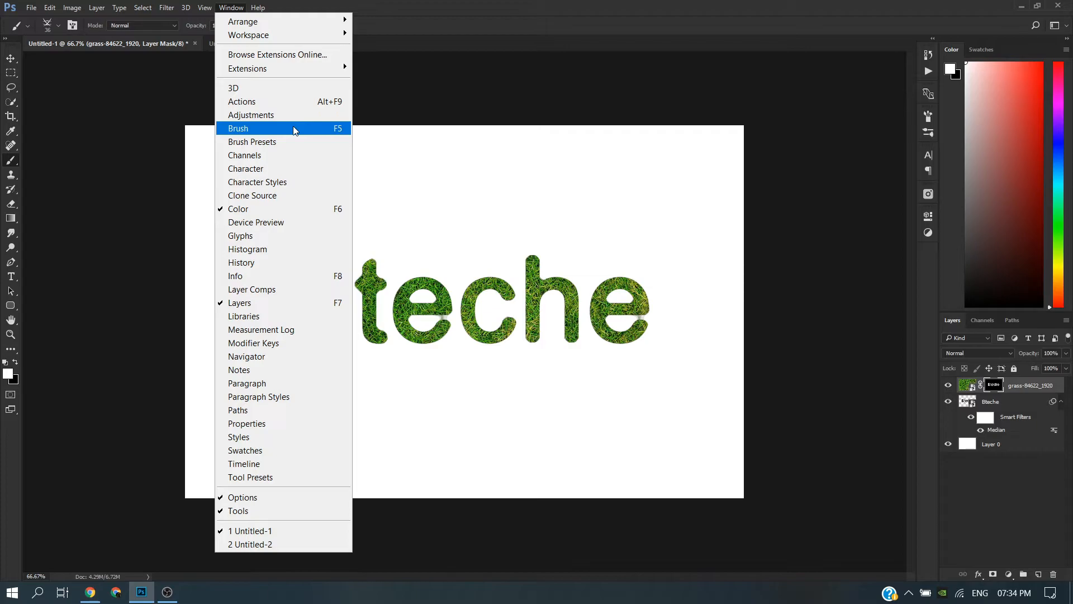
key(Escape)
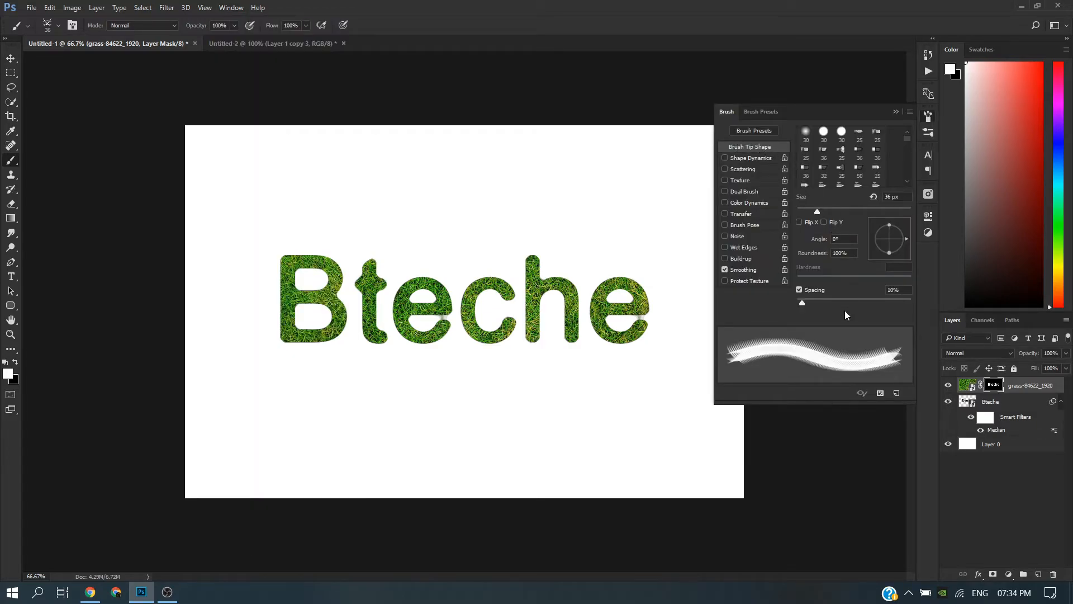
drag(803, 303, 789, 303)
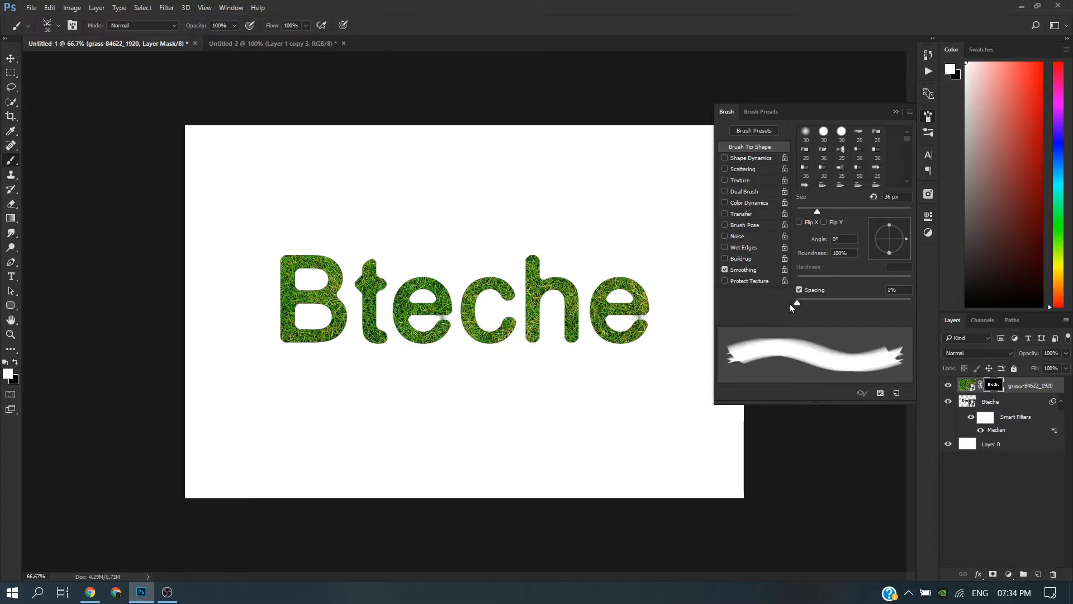
Enable Shape Dynamics for the grass brush with size jitter, angle jitter and roundness jitter all at 100%
click(742, 158)
drag(797, 143, 930, 150)
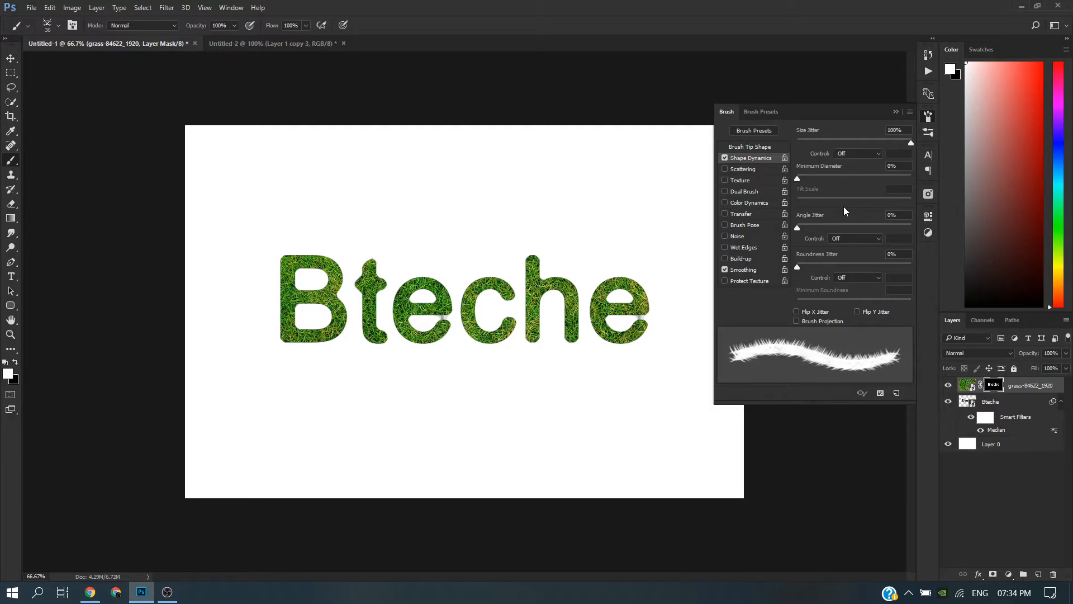
drag(794, 227, 920, 230)
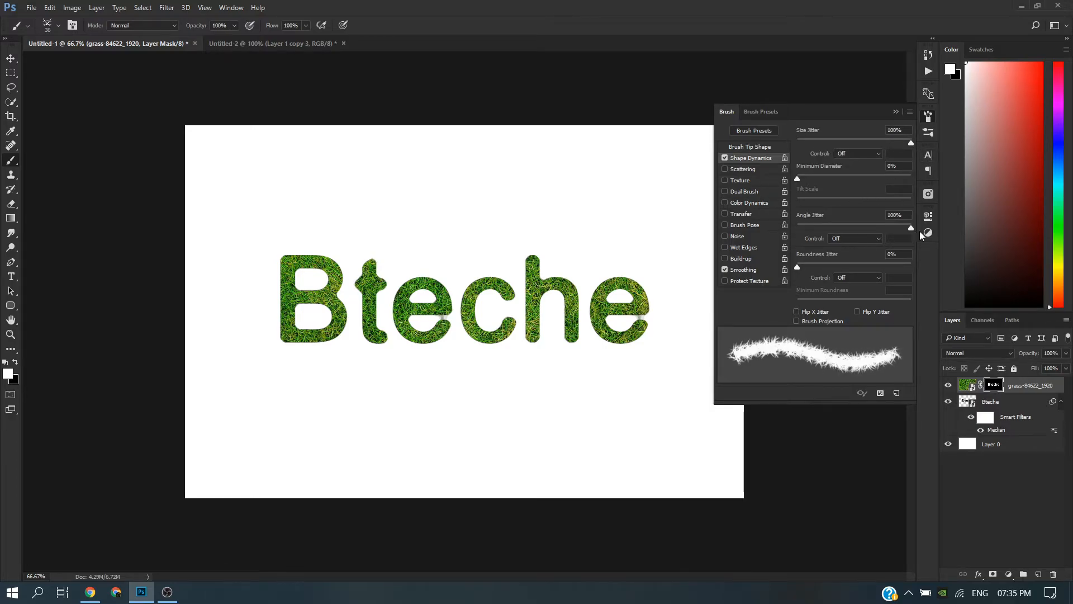
drag(797, 267, 932, 270)
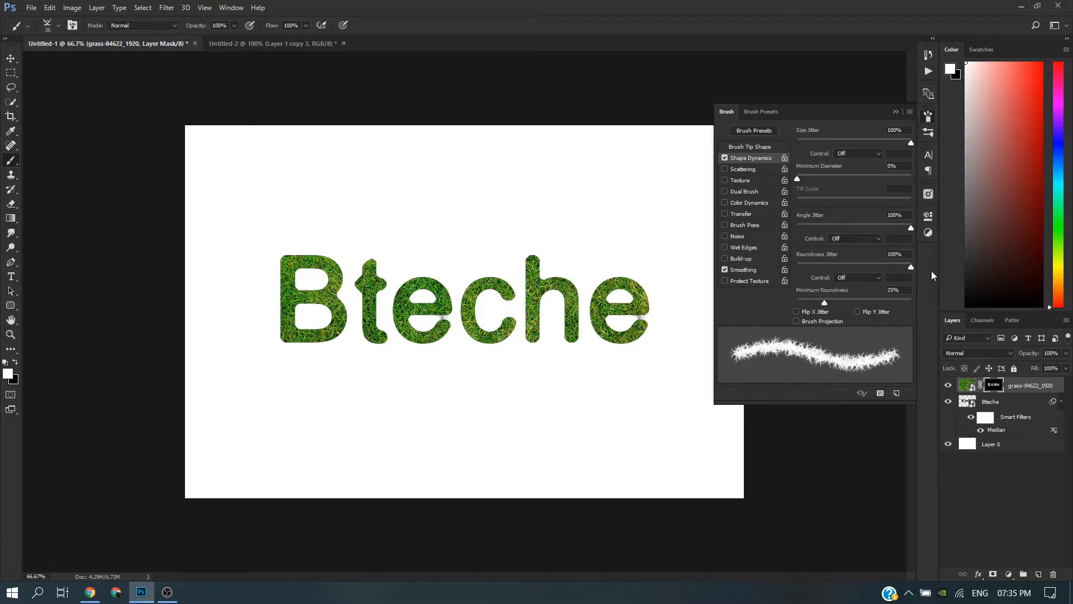
click(896, 112)
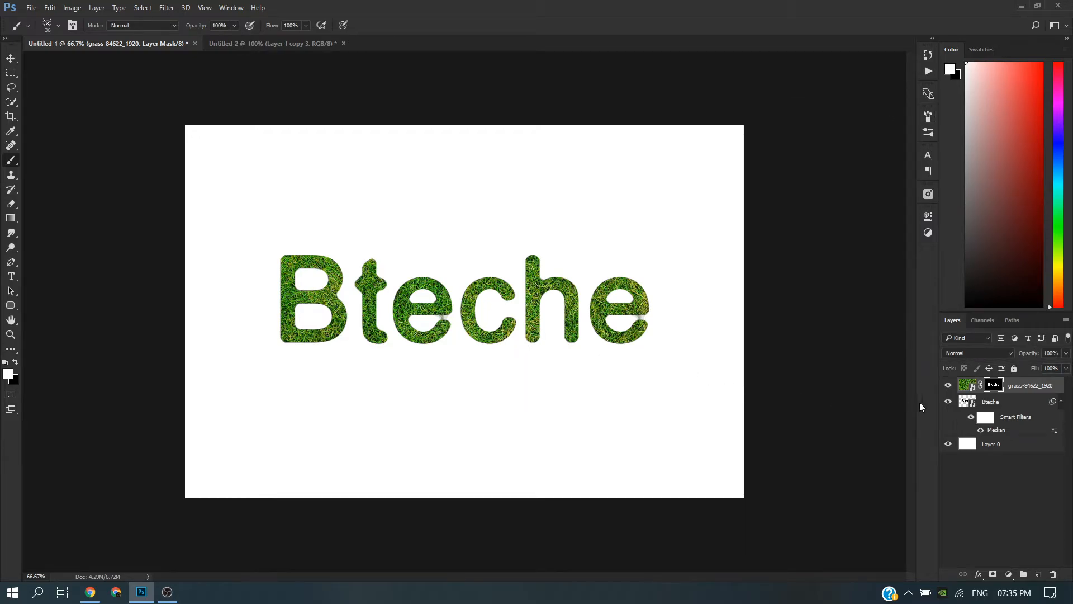
Load the Bteche layer's outline as a selection and convert it into a work path with a tolerance of 1 pixel
ctrl+click(970, 408)
key(v)
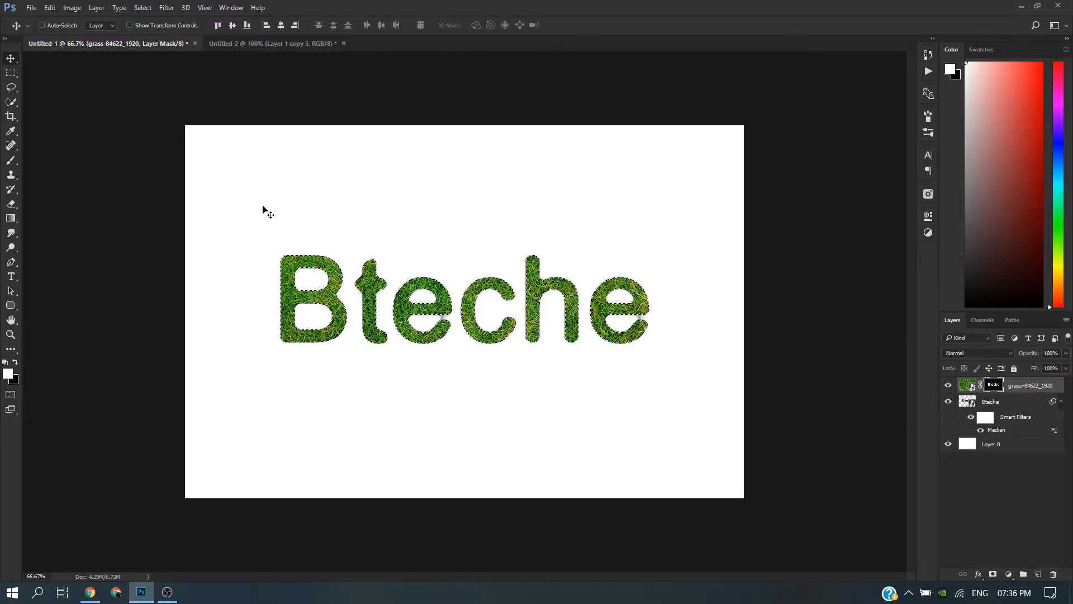
click(11, 87)
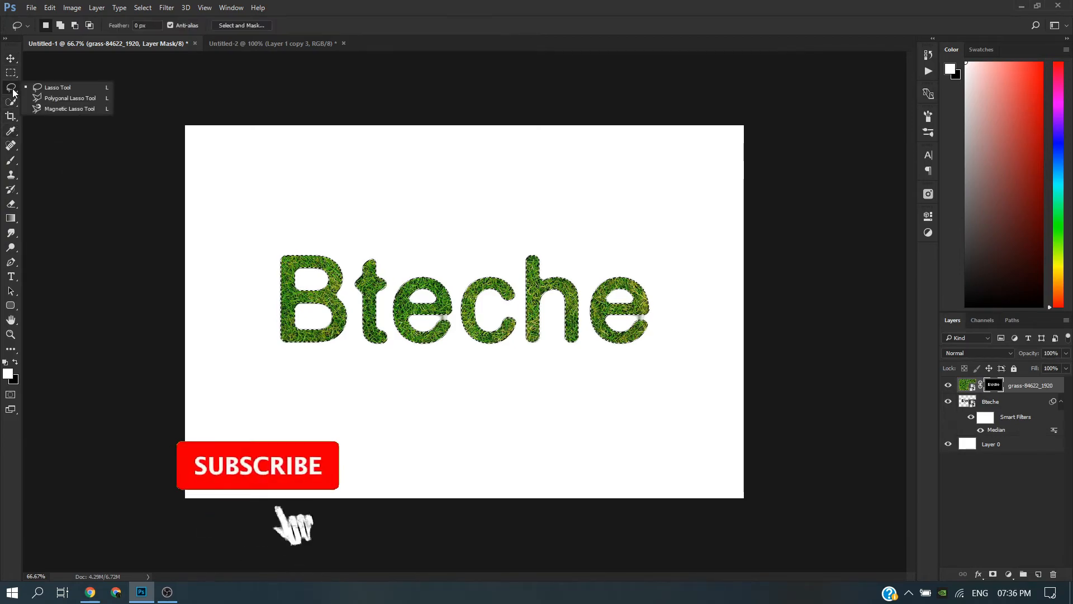
click(50, 100)
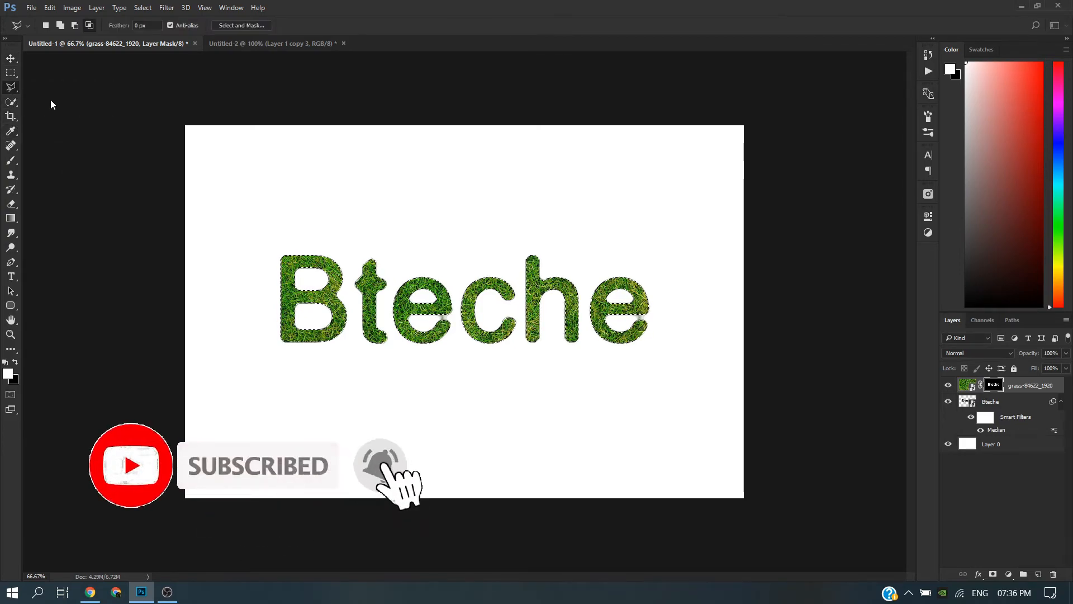
right_click(291, 258)
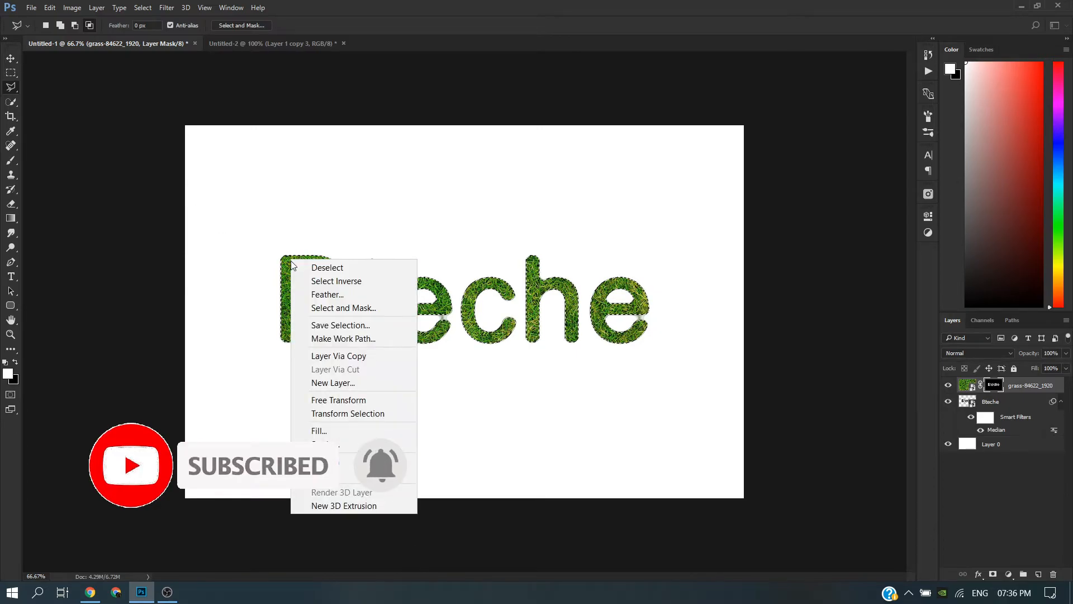
click(316, 338)
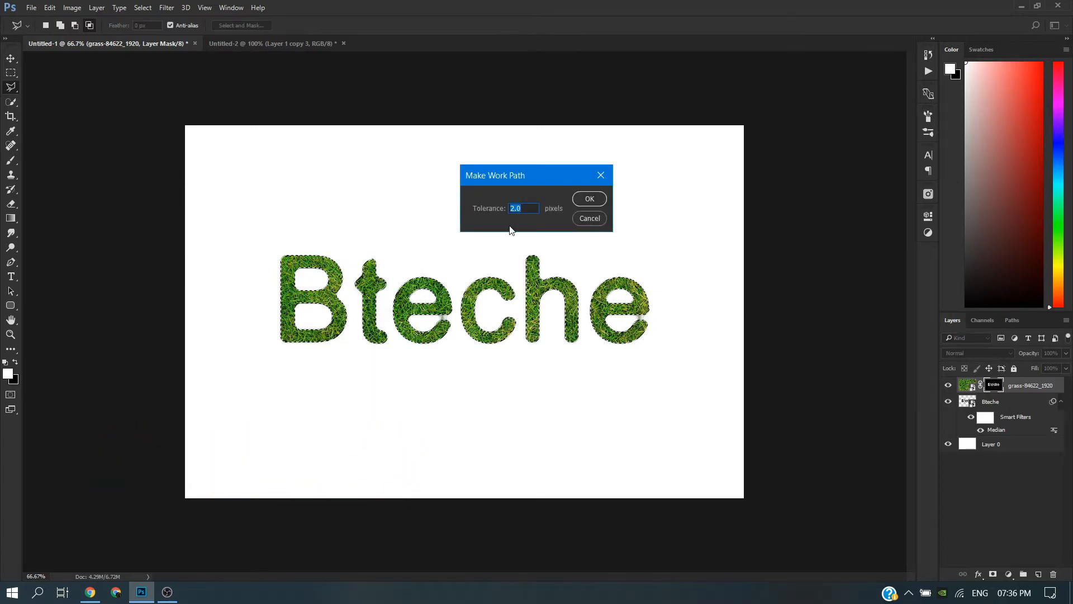
text(1)
click(590, 199)
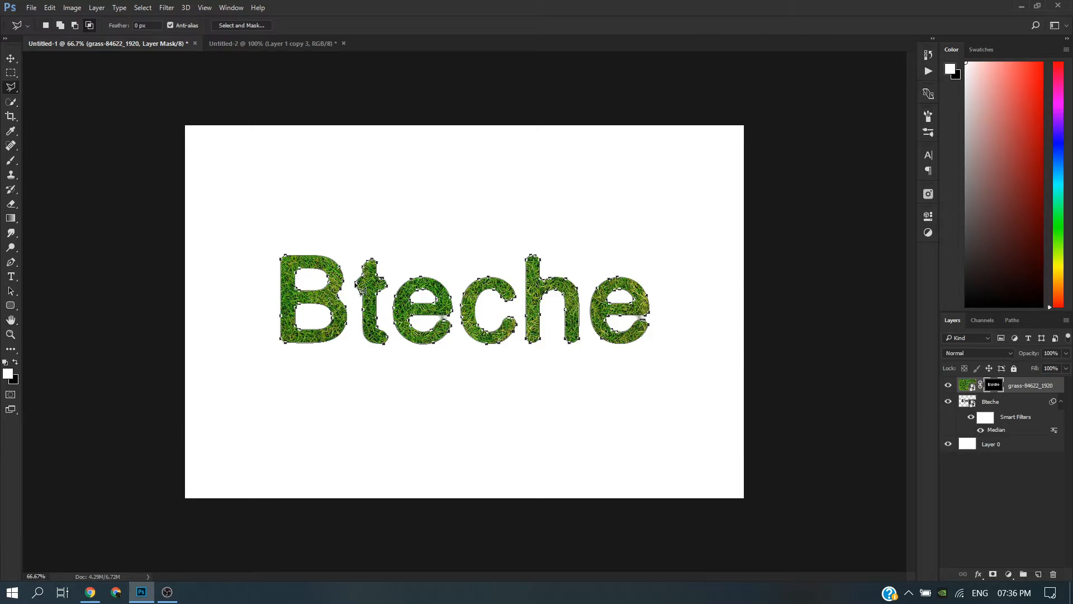
Stroke the text-outline path on the grass layer's mask using the Brush with Simulate Pressure enabled
scroll(361, 288, up, 2)
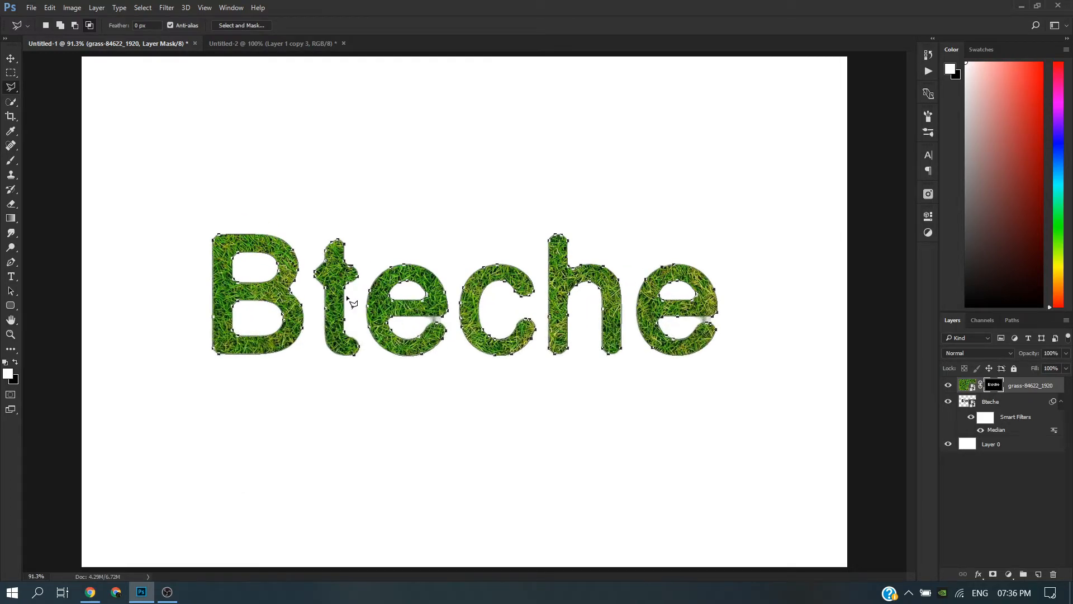
click(10, 265)
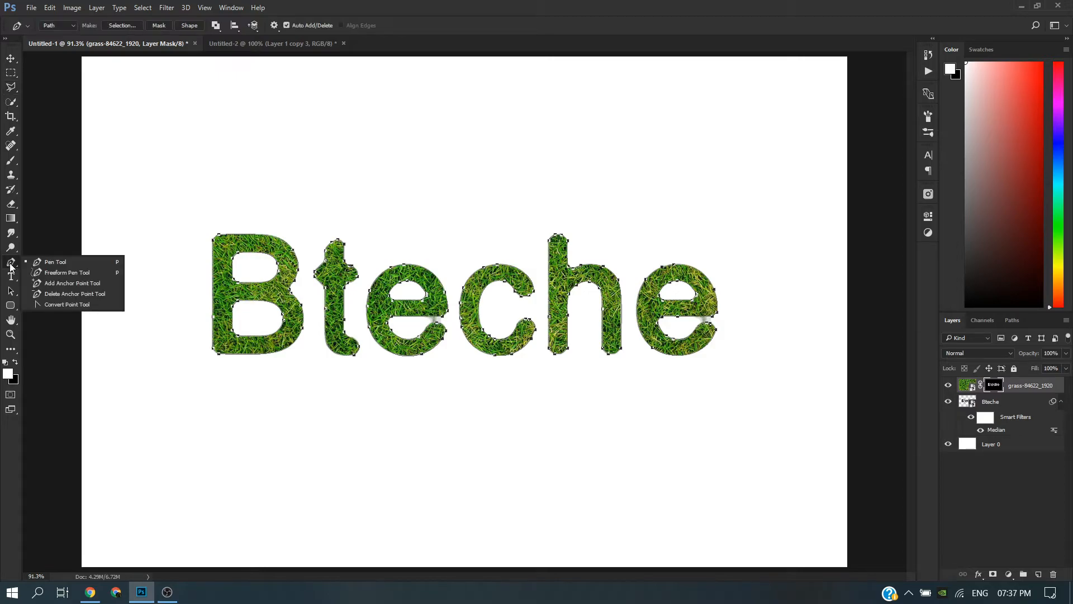
click(56, 262)
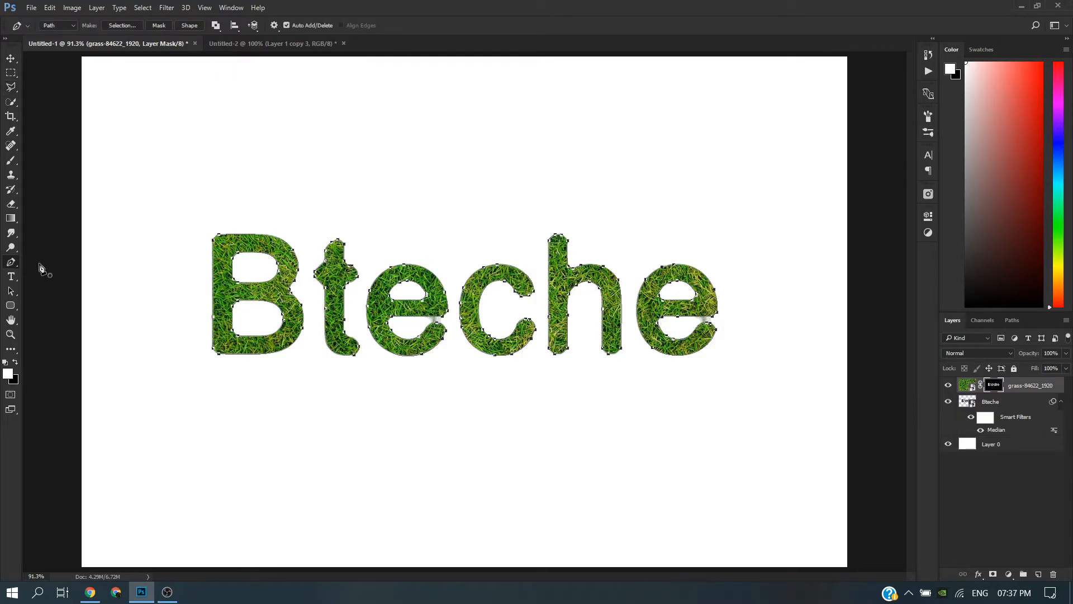
right_click(226, 277)
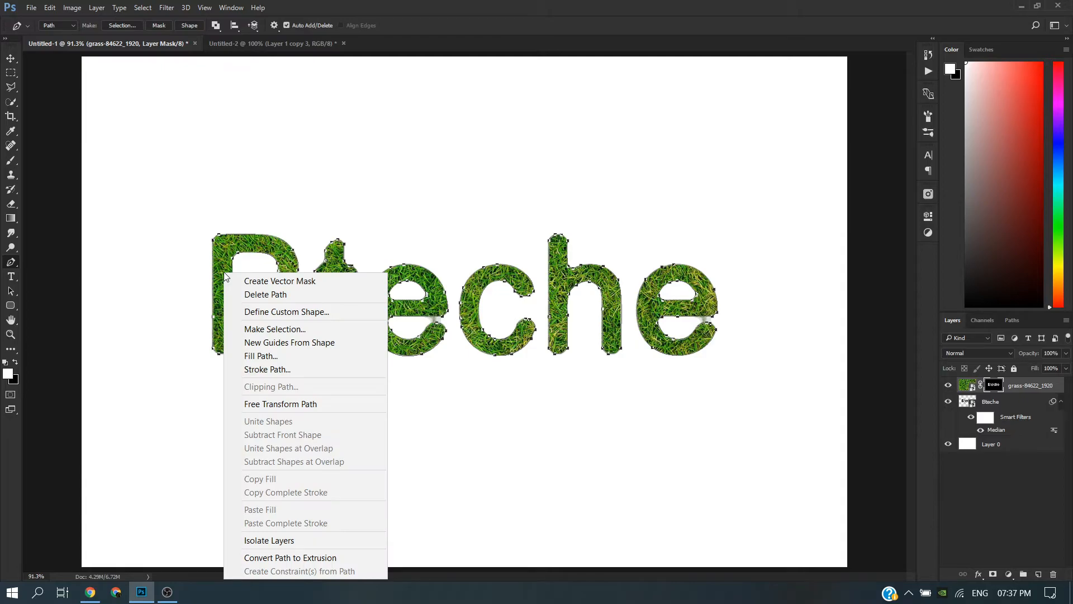
click(251, 369)
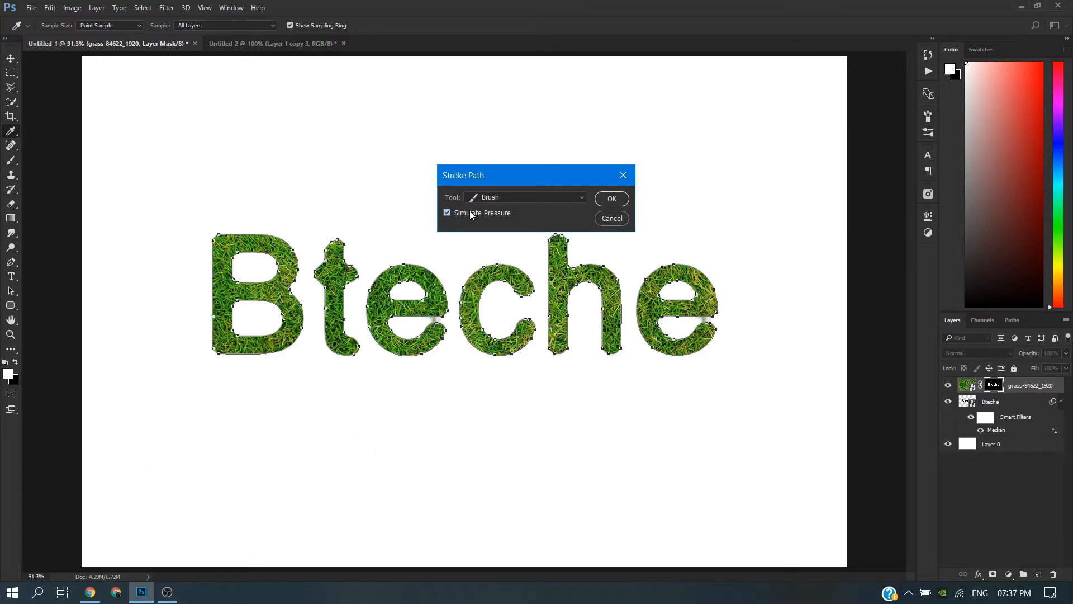
click(607, 199)
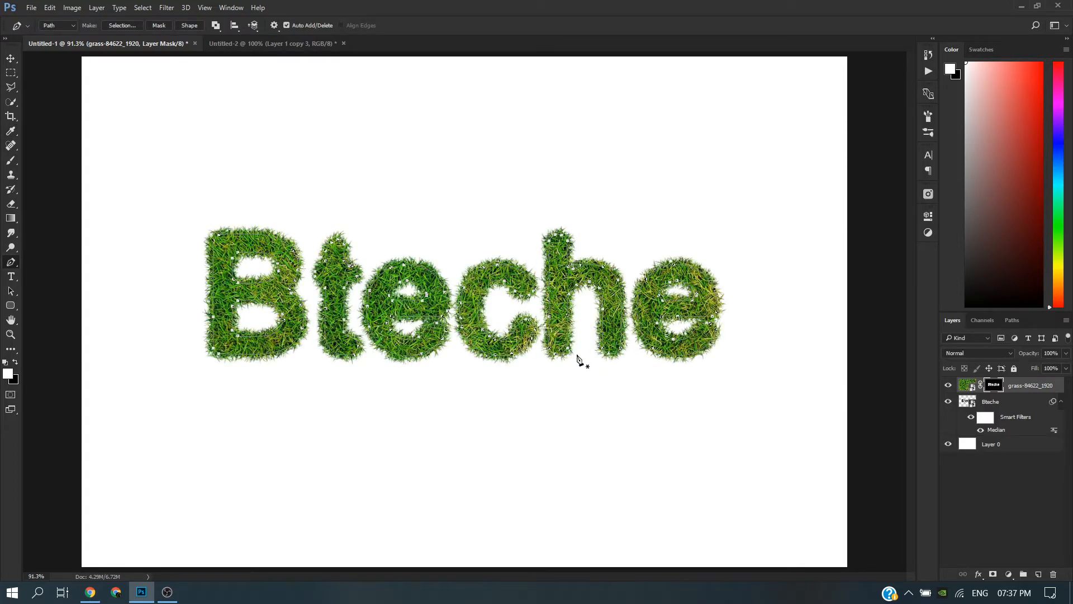
Add a Bevel & Emboss effect to the grass layer, using the Inner Bevel style and Smooth technique
right_click(1030, 387)
click(801, 83)
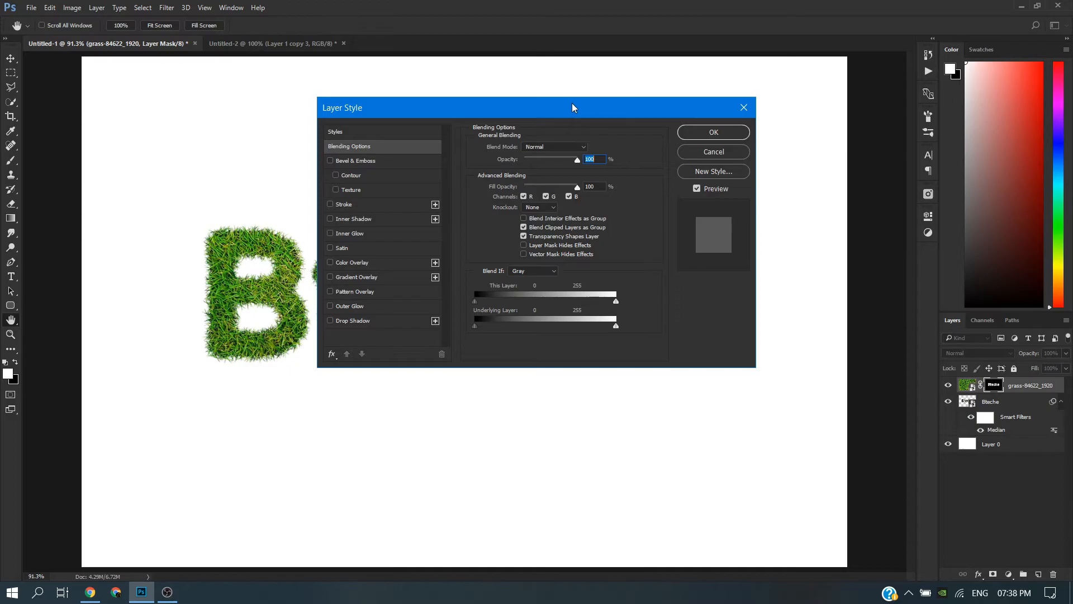
click(391, 160)
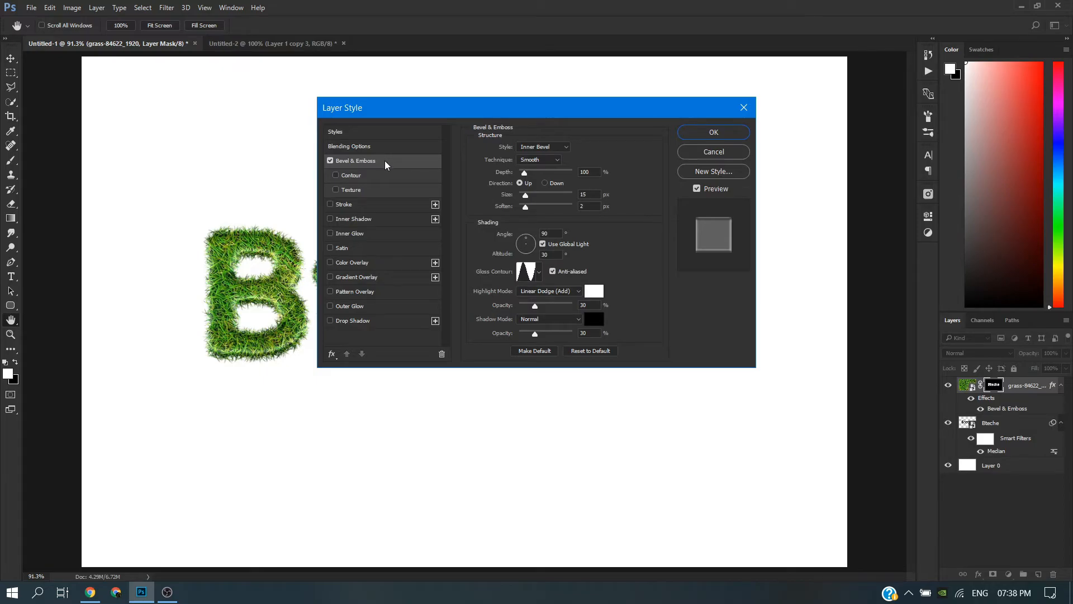
click(558, 147)
click(557, 147)
click(551, 161)
click(551, 161)
drag(533, 112, 791, 178)
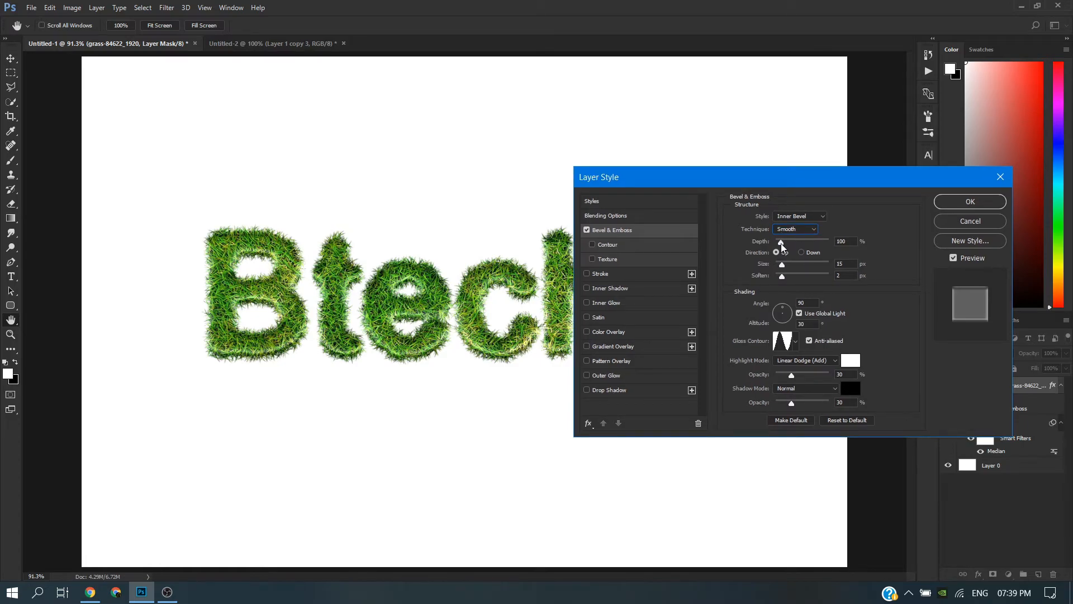
Set the grass layer's Bevel & Emboss depth to 43%
mouse_move(781, 244)
mouse_down()
mouse_move(810, 250)
mouse_move(775, 251)
mouse_up()
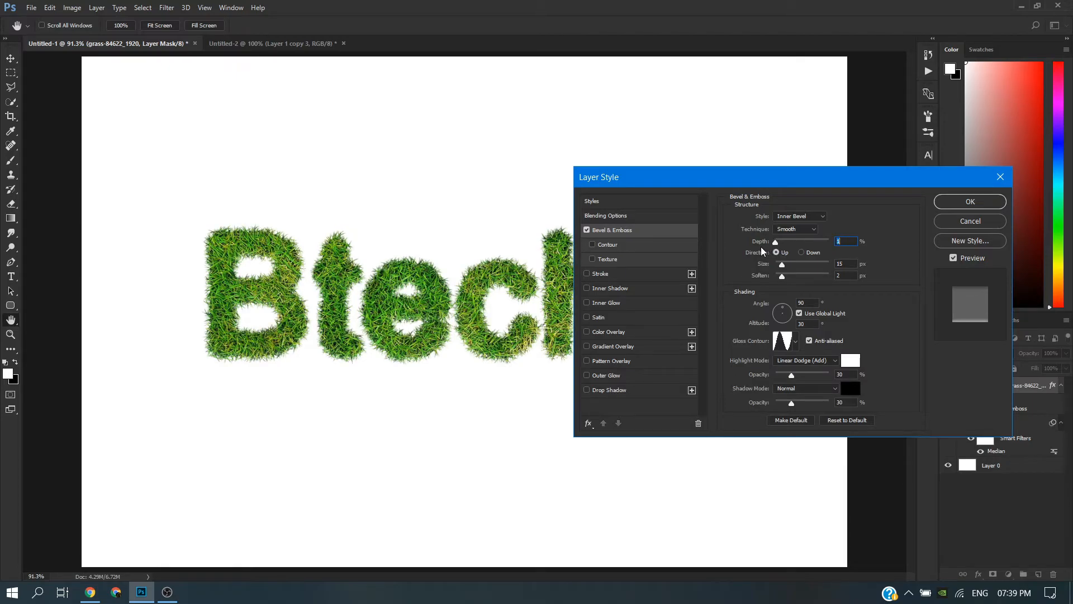
drag(775, 243, 779, 245)
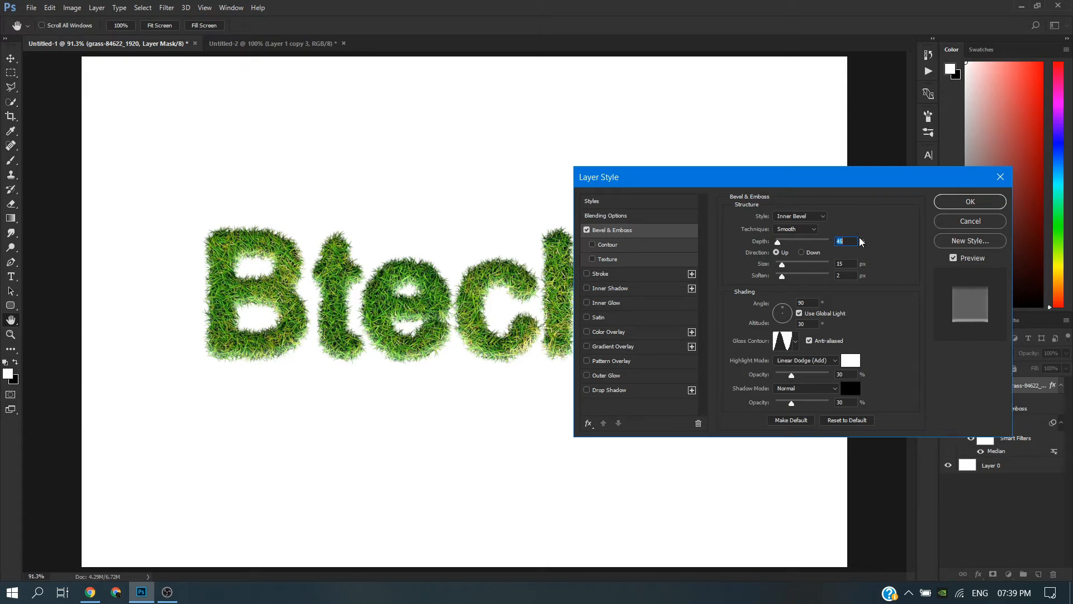
key(Up)
key(Up)
key(Up)
key(Up)
key(Up)
key(Up)
key(Up)
key(Up)
key(Up)
key(Up)
key(Up)
key(Up)
key(Up)
key(Up)
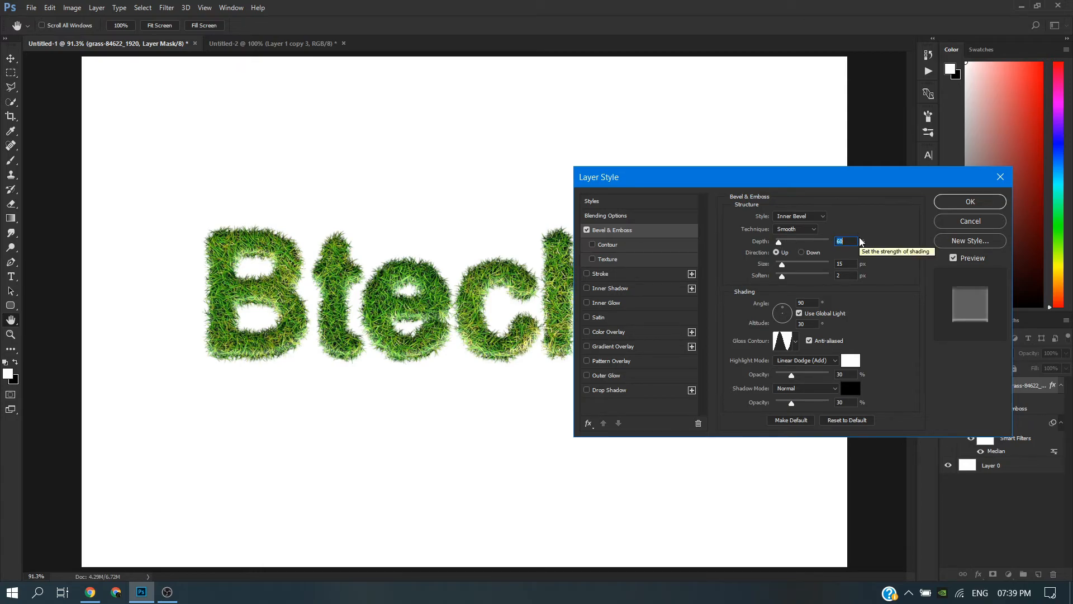
key(Down)
key(Down)
key(Down)
key(Down)
key(Down)
key(Down)
key(Down)
key(Down)
key(Down)
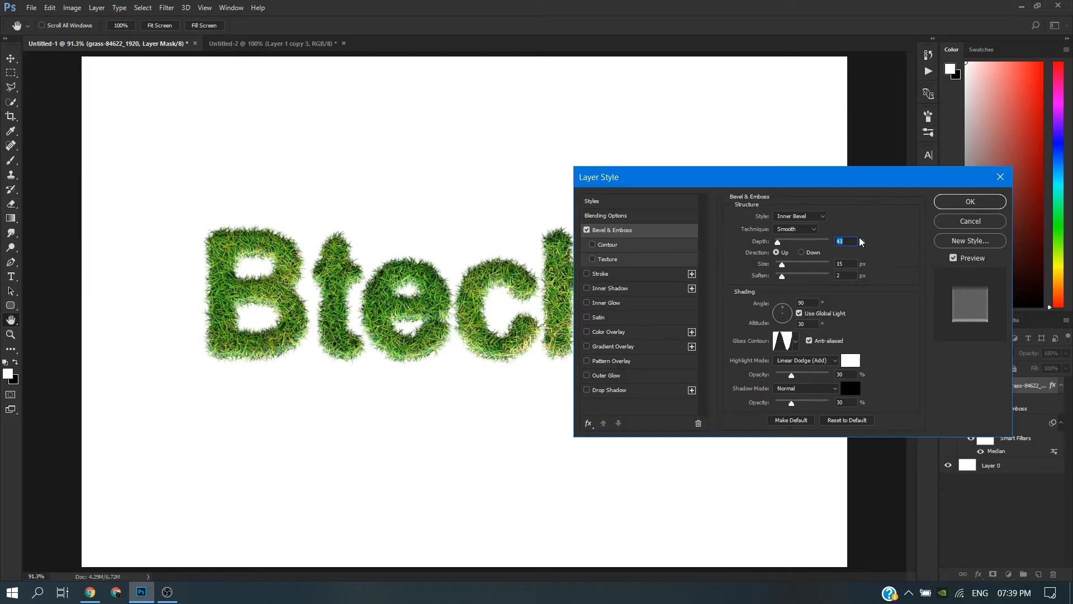
Set the size of the grass layer's Bevel & Emboss to 32 px
click(848, 267)
scroll(848, 267, up, 17)
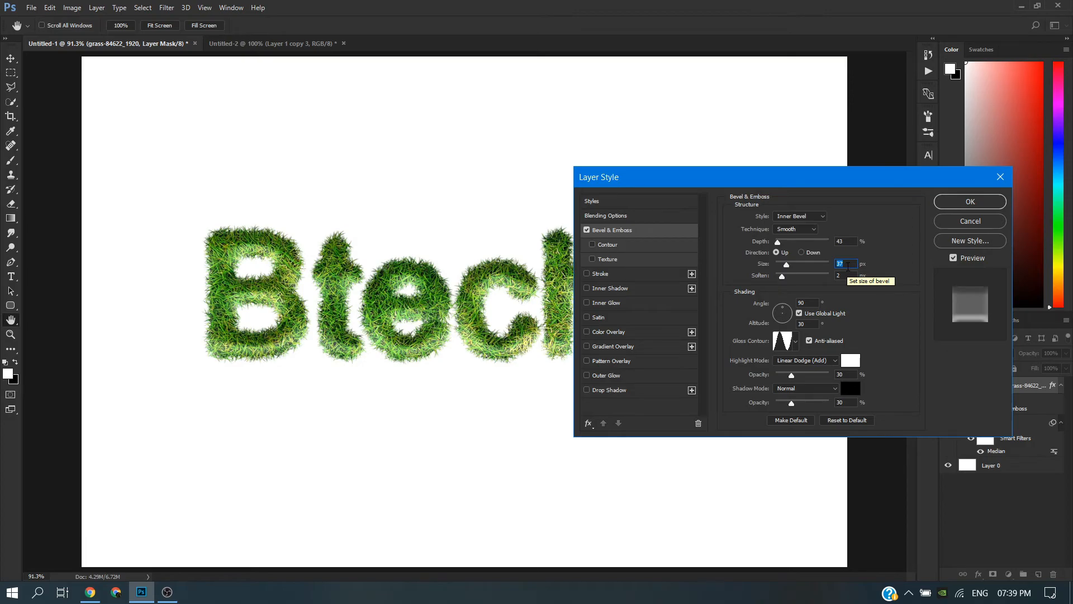
scroll(848, 267, down, 2)
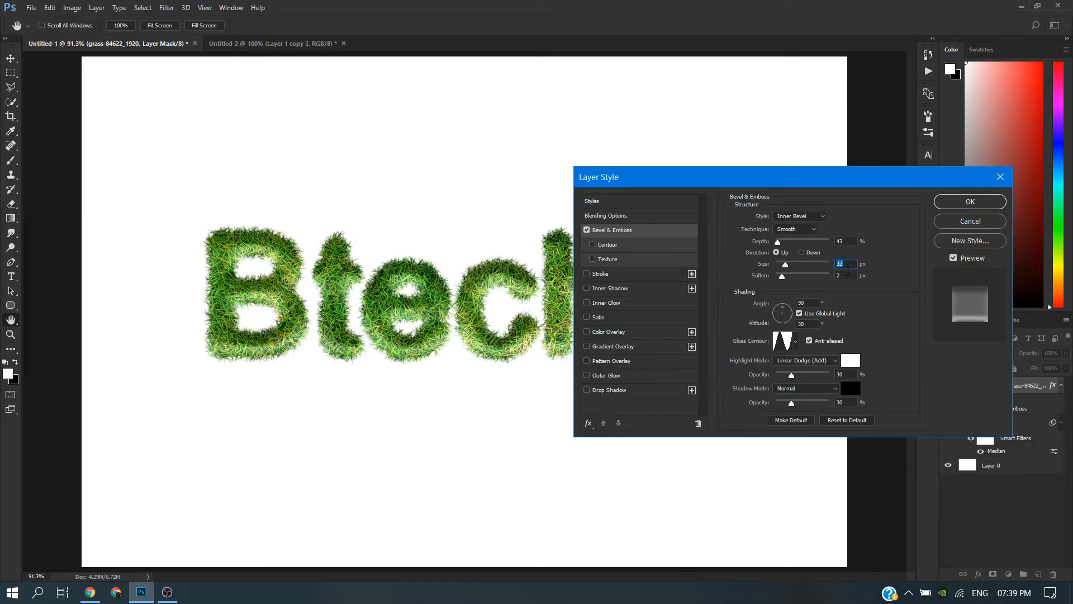
Set the soften value of the grass layer's bevel to 16 px
click(848, 277)
key(Up)
key(Up)
key(Up)
key(Up)
key(Up)
key(Up)
scroll(848, 277, down, 8)
scroll(848, 276, up, 7)
scroll(848, 277, down, 1)
scroll(848, 276, up, 2)
scroll(848, 277, up, 8)
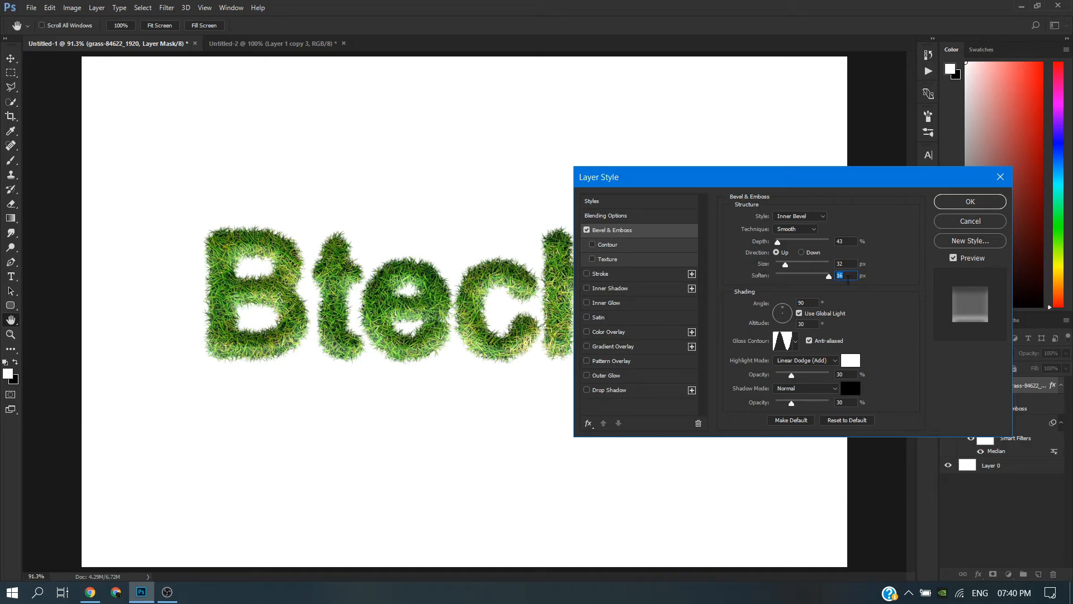
key(Tab)
Turn off Use Global Light for the bevel and set its highlight mode to Soft Light
click(816, 315)
click(812, 362)
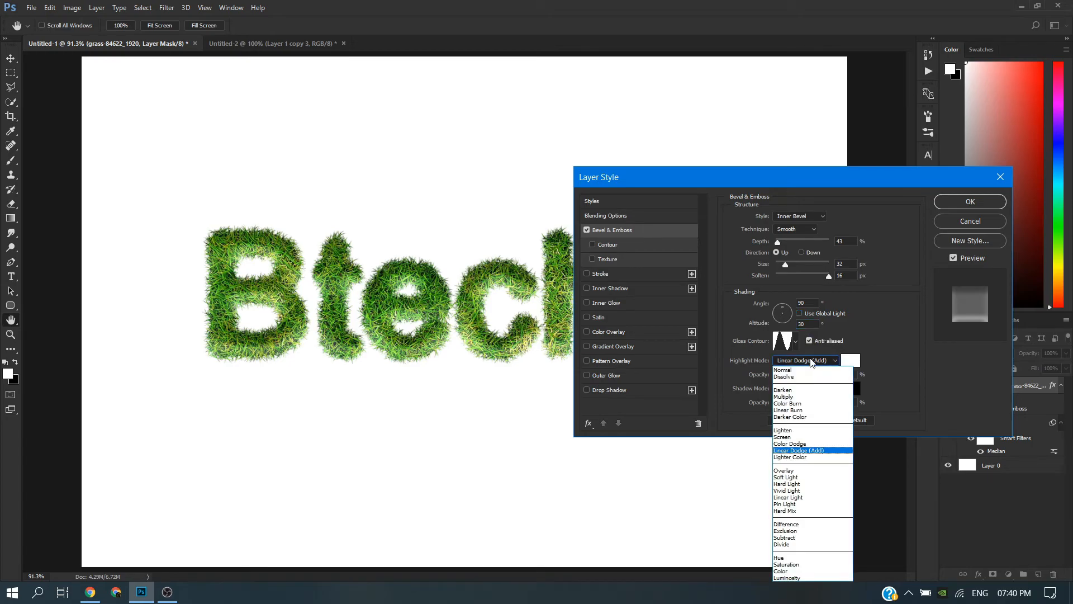
click(793, 478)
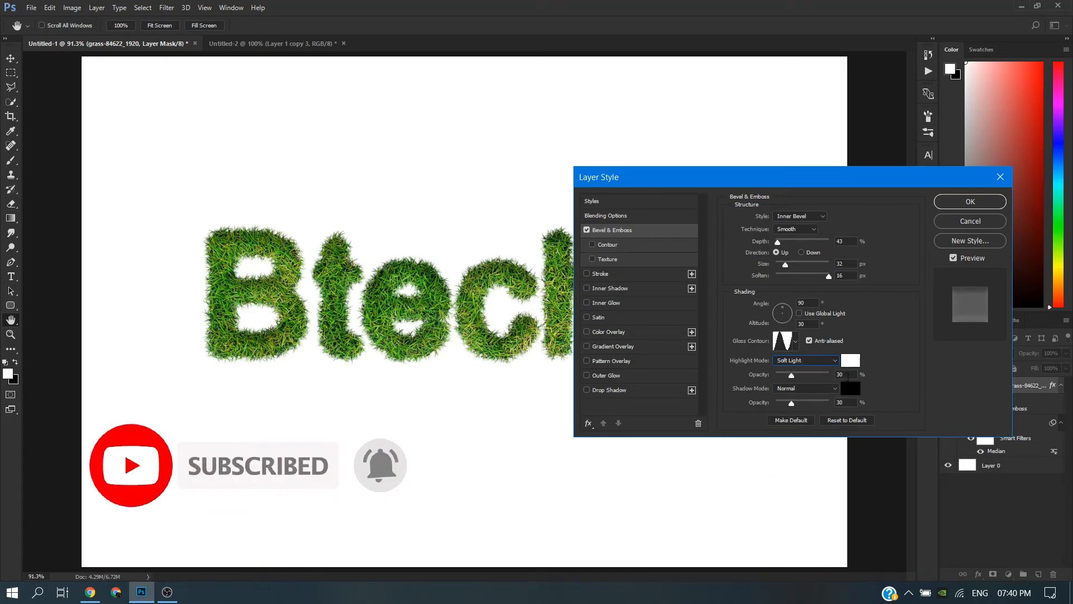
Set the bevel's highlight opacity to 57%
click(844, 374)
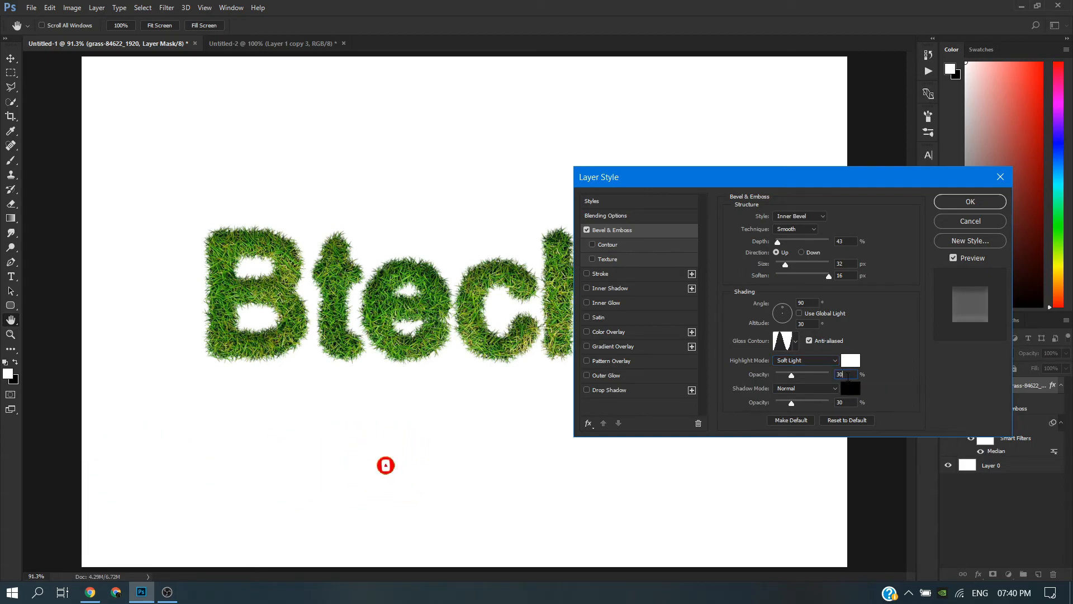
key(Up)
key(Up)
key(Up)
key(Up)
key(Up)
key(Up)
key(Up)
key(Up)
key(Up)
key(Up)
key(Up)
key(Up)
key(Up)
key(Up)
key(Up)
key(Up)
key(Up)
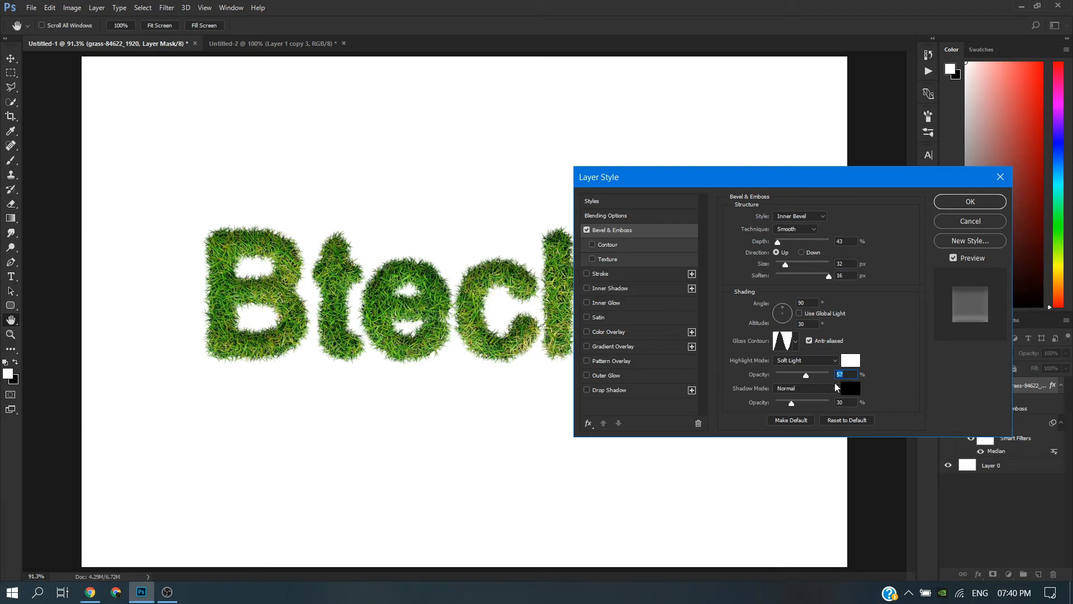
Set the bevel's shadow mode to Soft Light at 58% opacity and apply the layer style
click(838, 383)
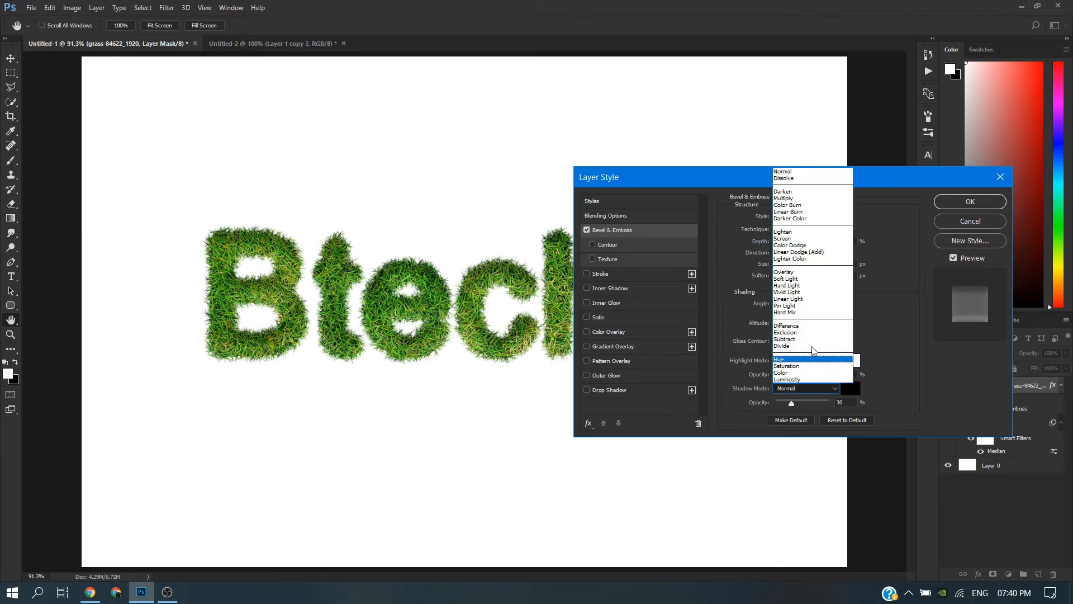
click(802, 279)
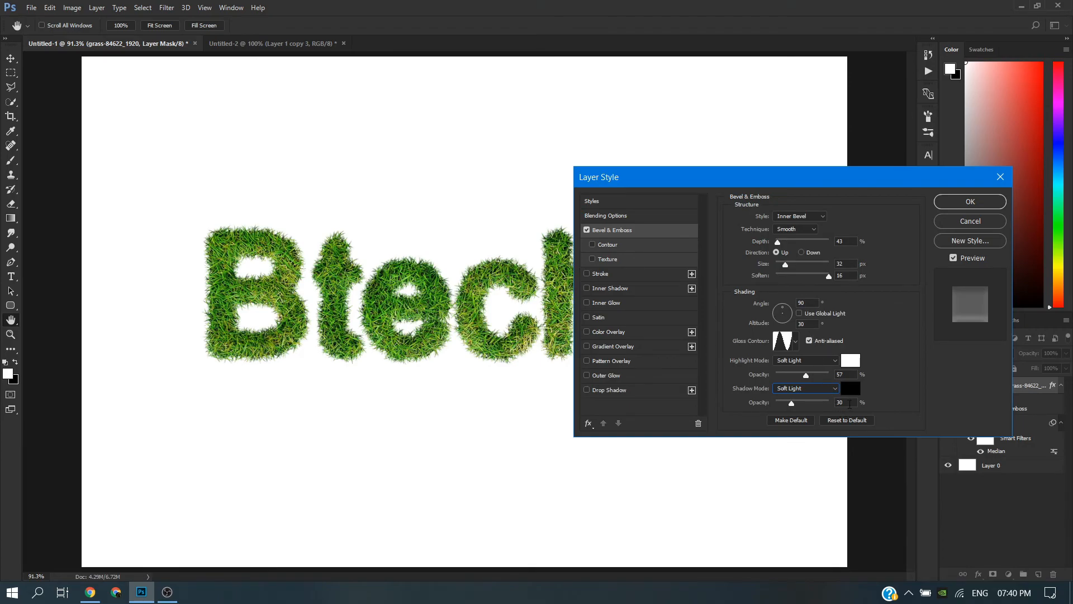
scroll(850, 403, up, 14)
scroll(850, 403, up, 2)
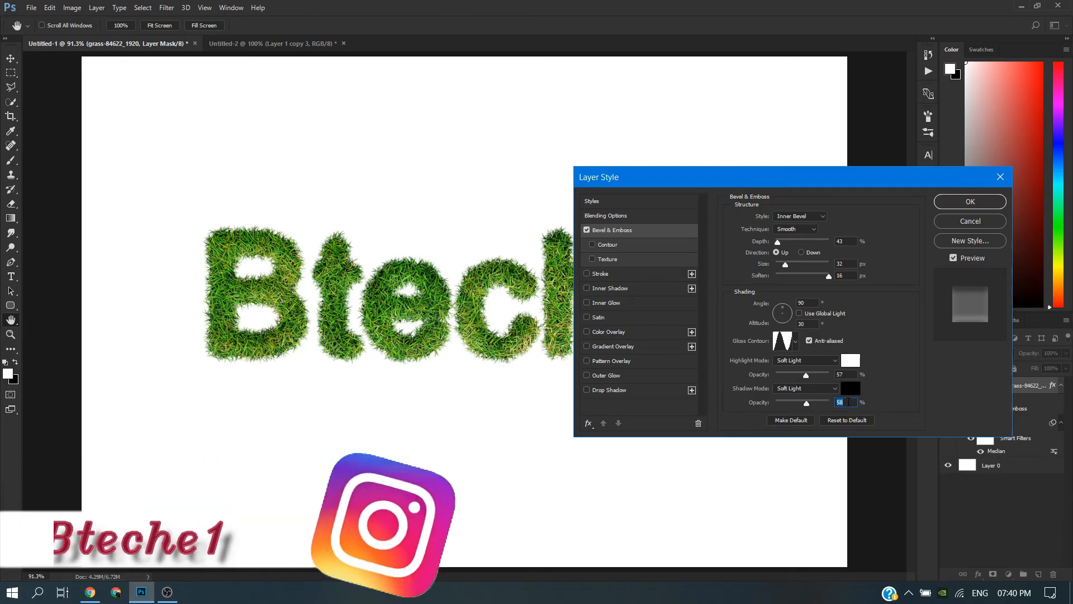
click(957, 201)
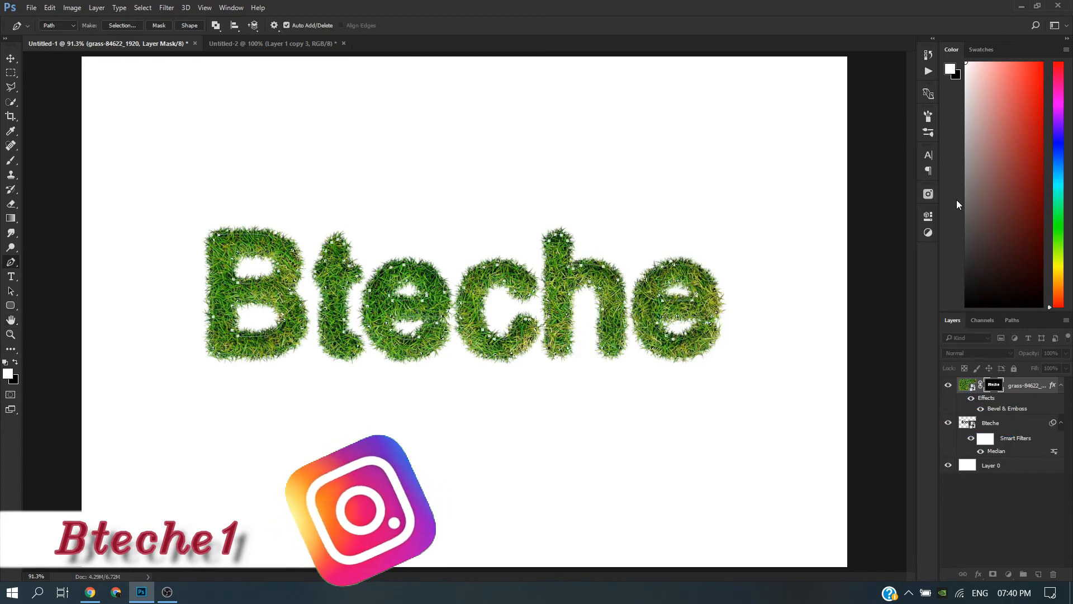
Target the grass layer's image instead of its mask and create new guides from the shape with the Pen tool
key(p)
key(ctrl+2)
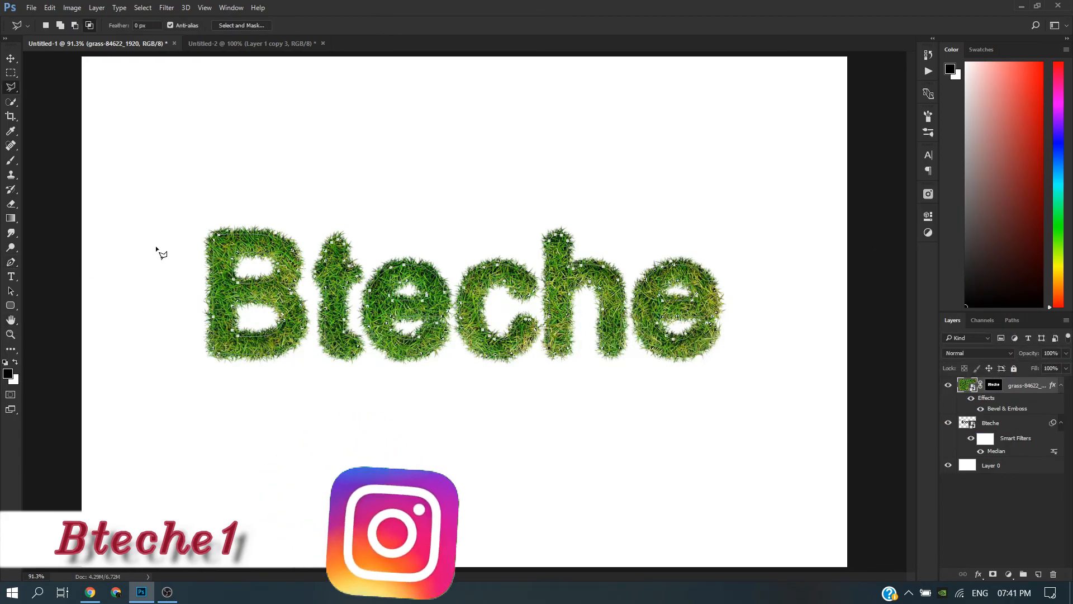
right_click(219, 245)
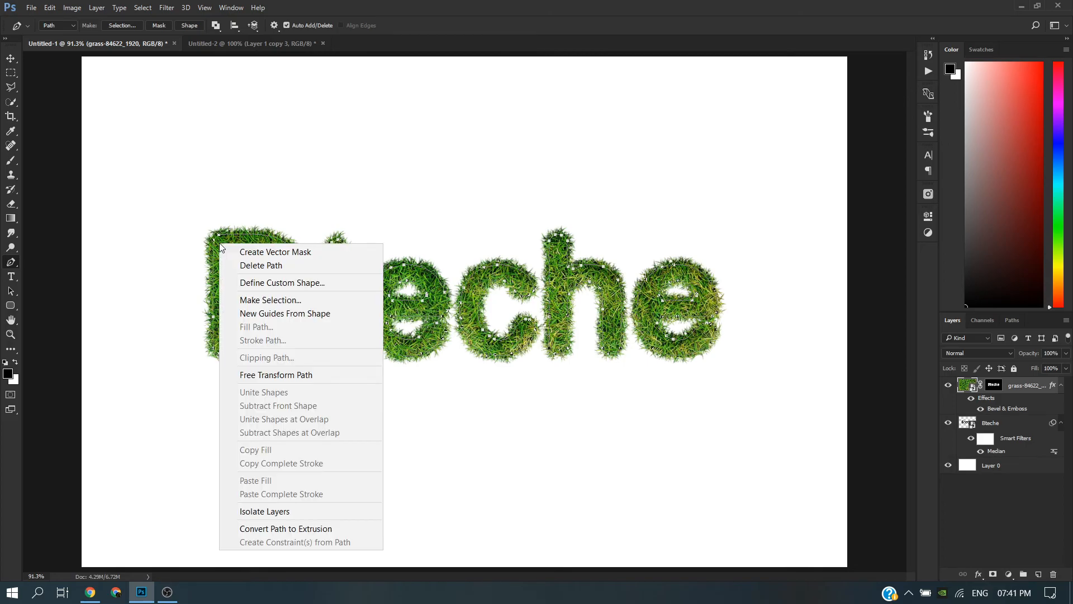
click(239, 313)
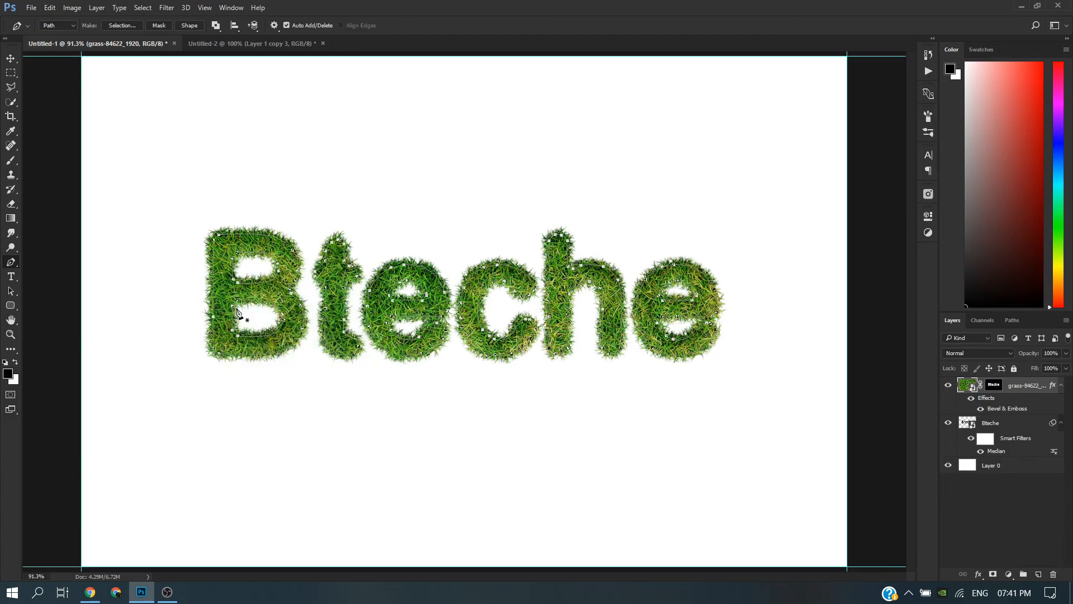
Clear the text-outline path by converting it to a new anti-aliased selection with a 1-pixel feather radius and deselecting it
right_click(221, 265)
click(273, 322)
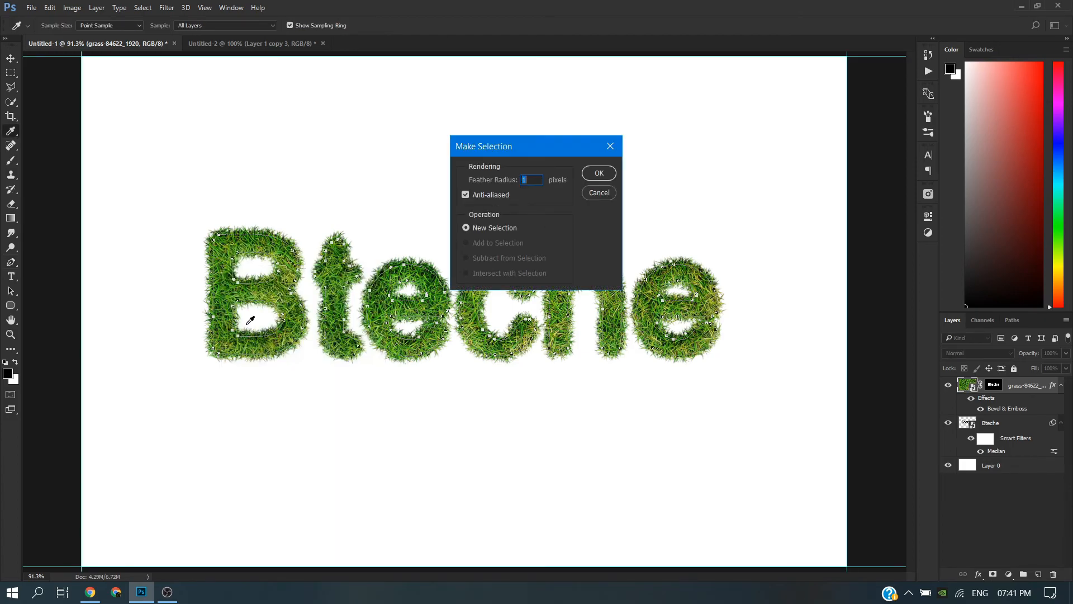
click(596, 174)
key(ctrl+d)
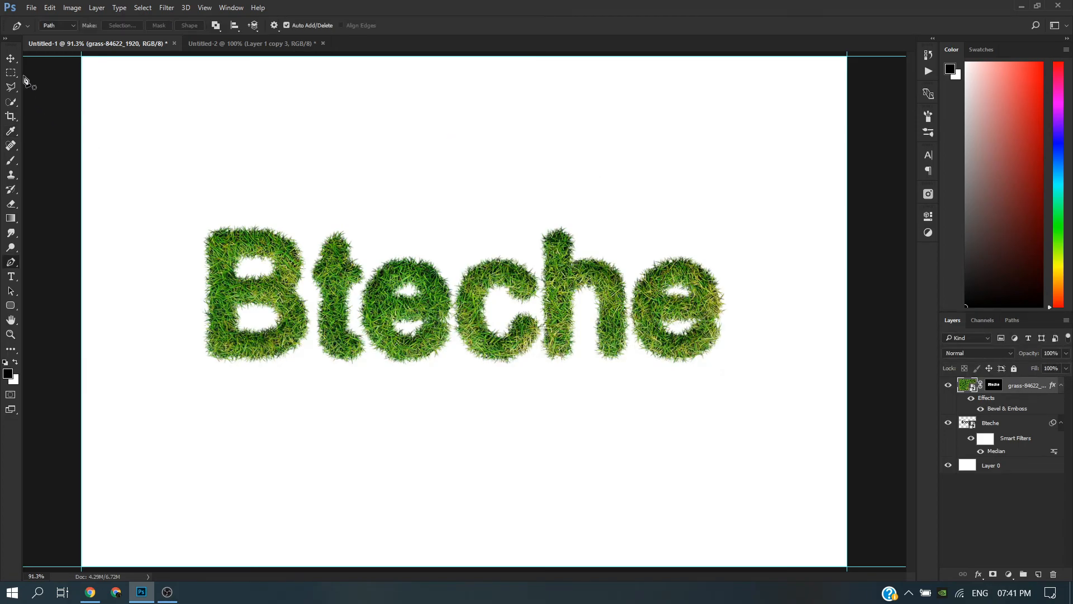
Examine the grass blades along the edges of the "Bteche" letters up close with the Move tool active
click(10, 58)
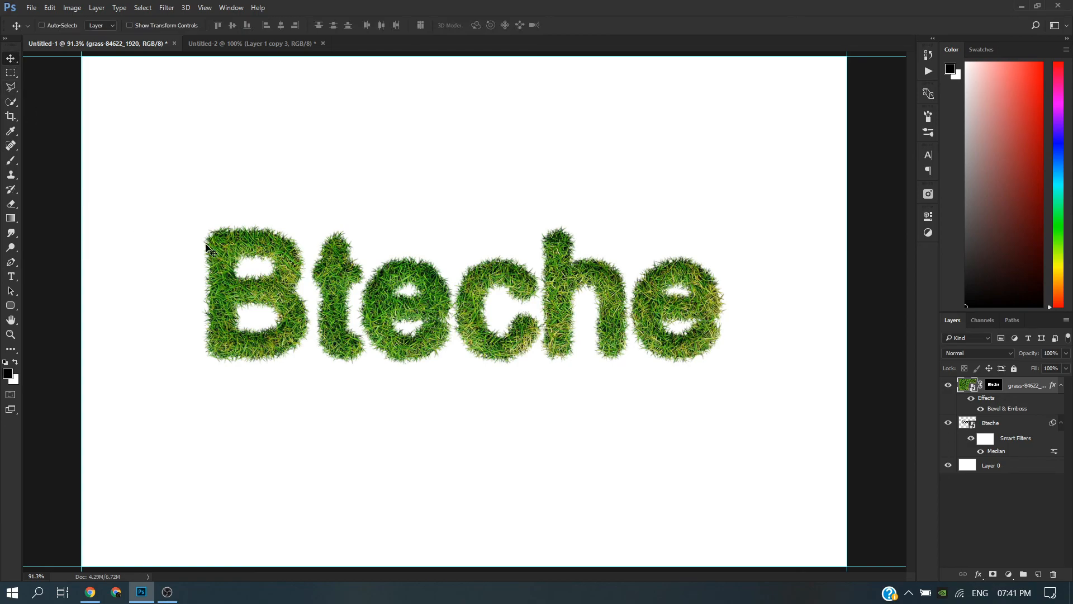
scroll(211, 249, up, 5)
drag(639, 246, 268, 228)
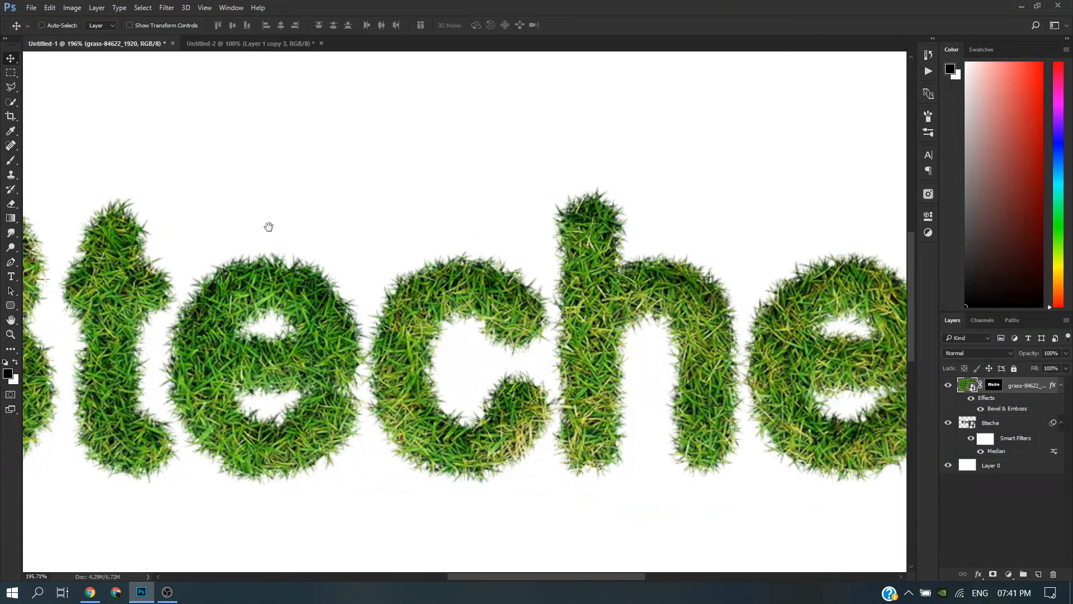
drag(754, 230, 472, 219)
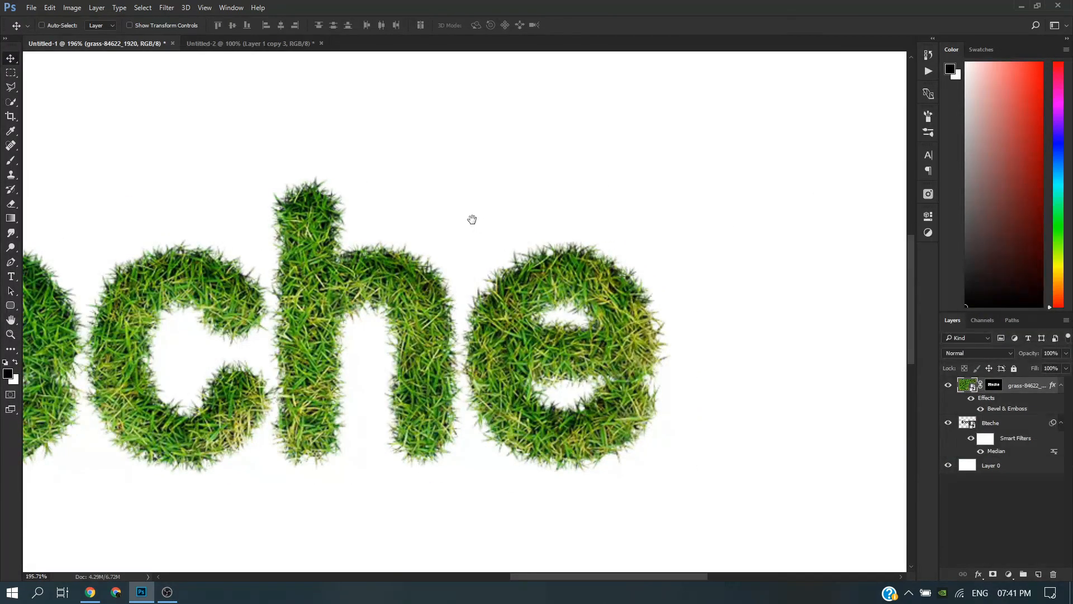
key(ctrl+0)
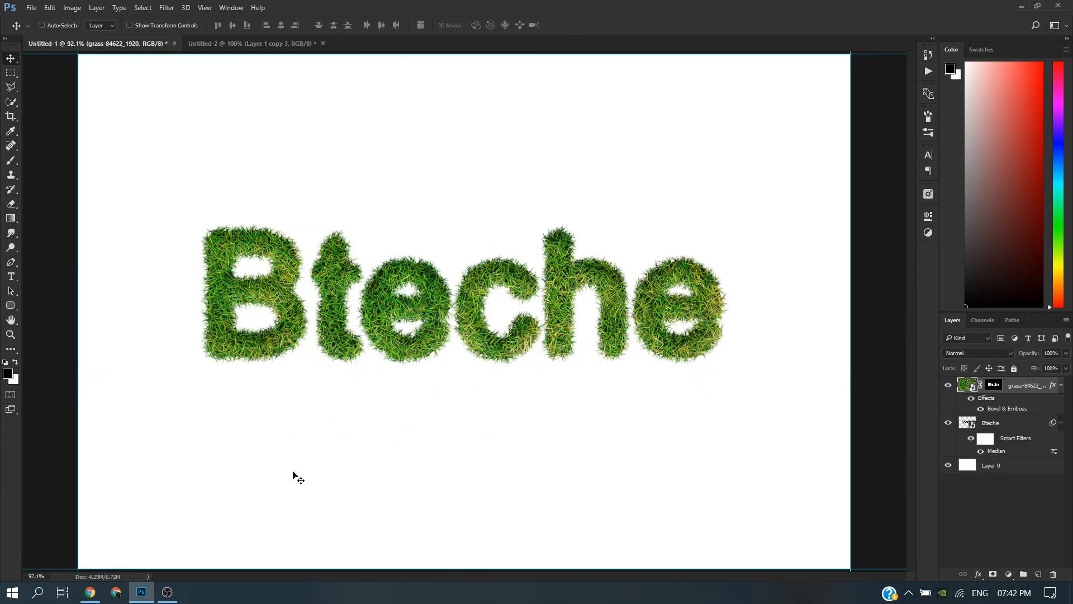